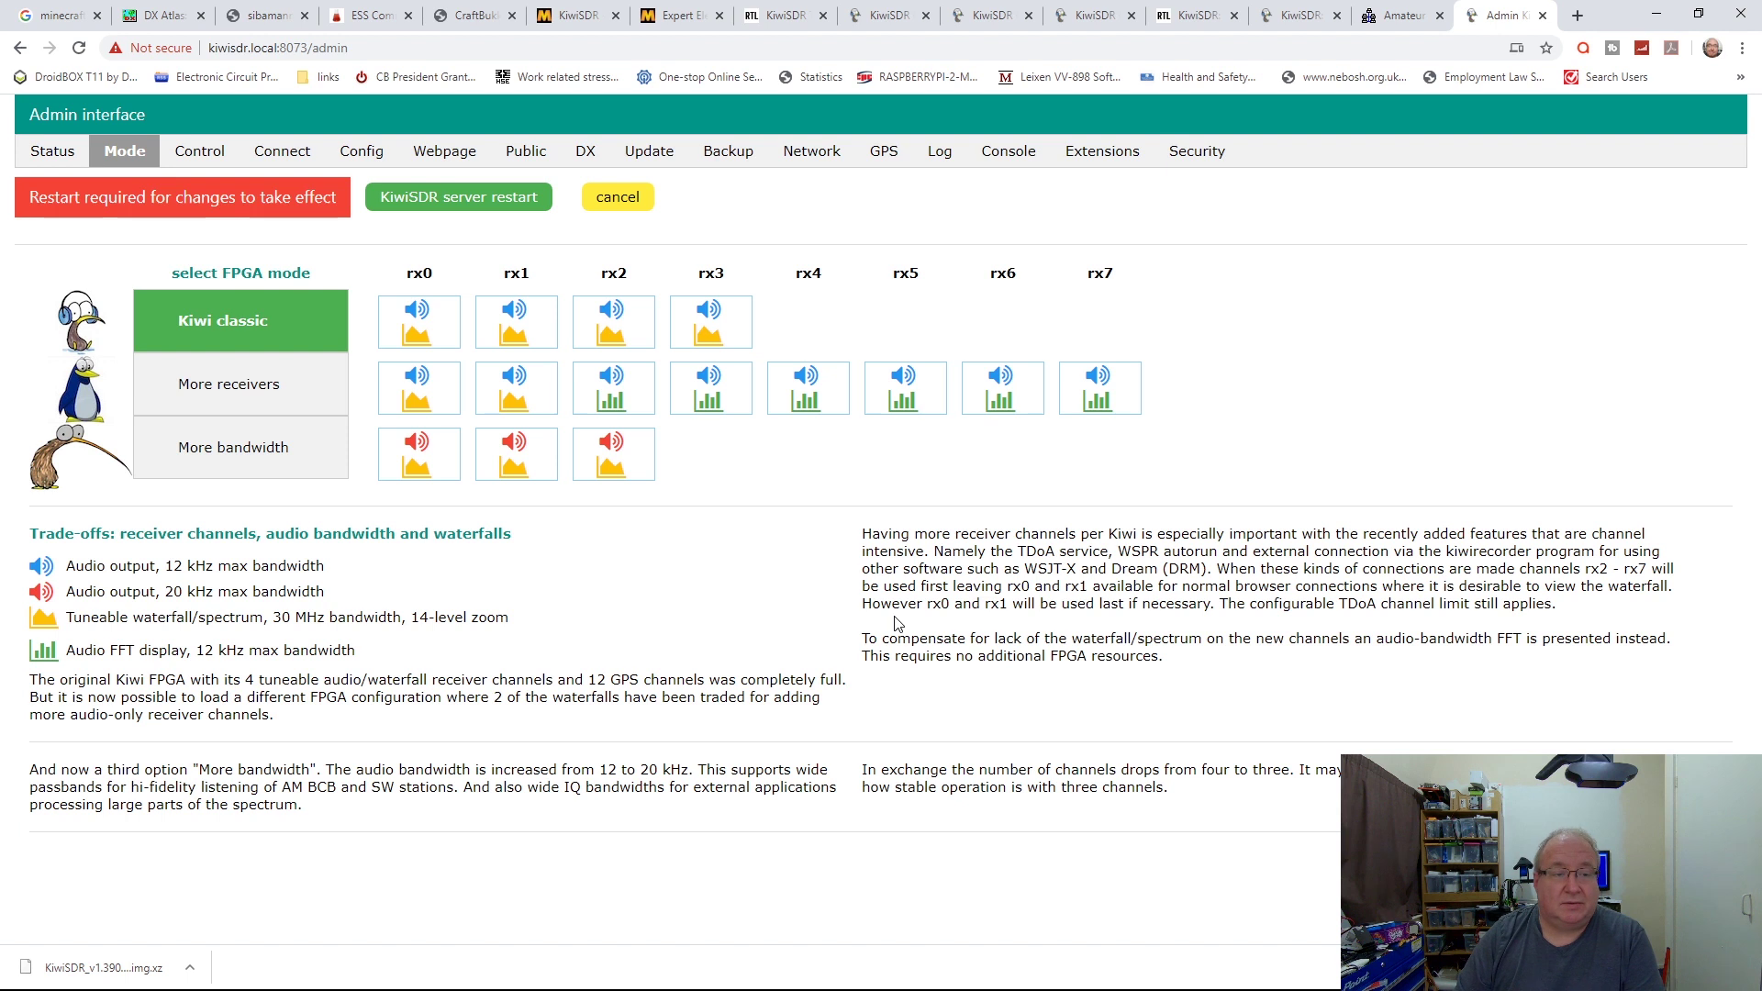
Review the Control page's restart and user connection options and the Connect page's domain name and IP address options.
left_click(197, 152)
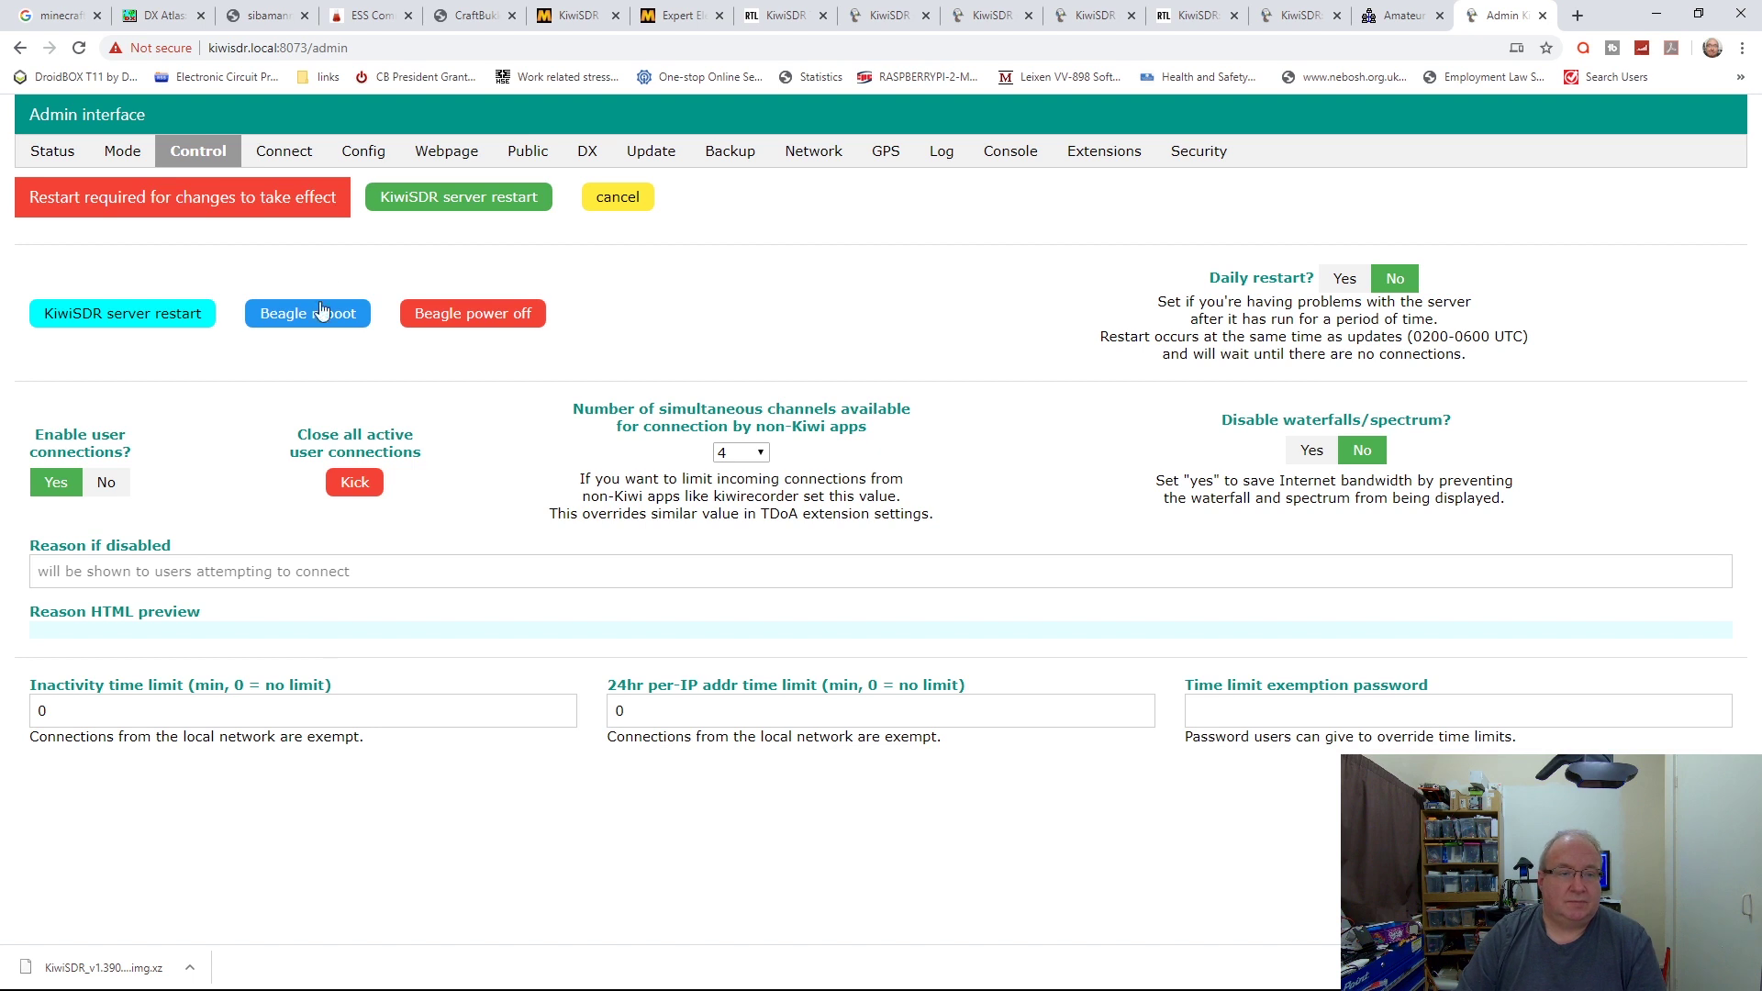
left_click(282, 161)
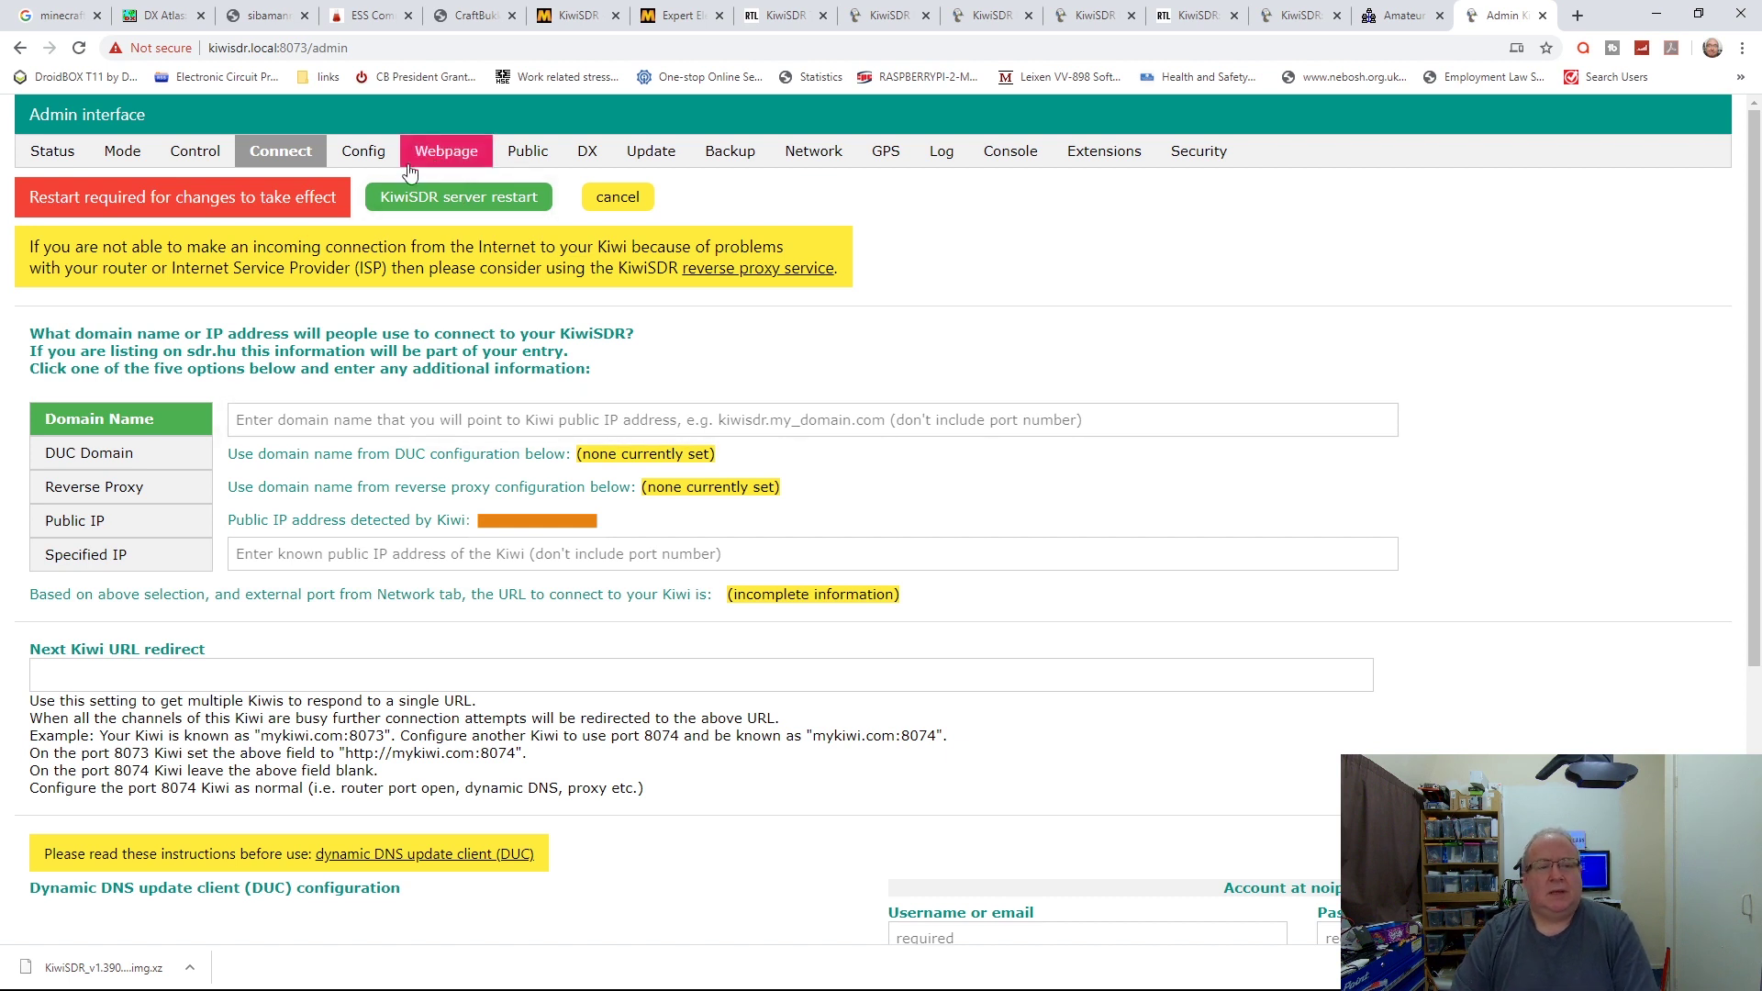
Examine the receiver's Config settings, from initial frequency and calibration to configuration cloning and the external ADC clock.
left_click(373, 166)
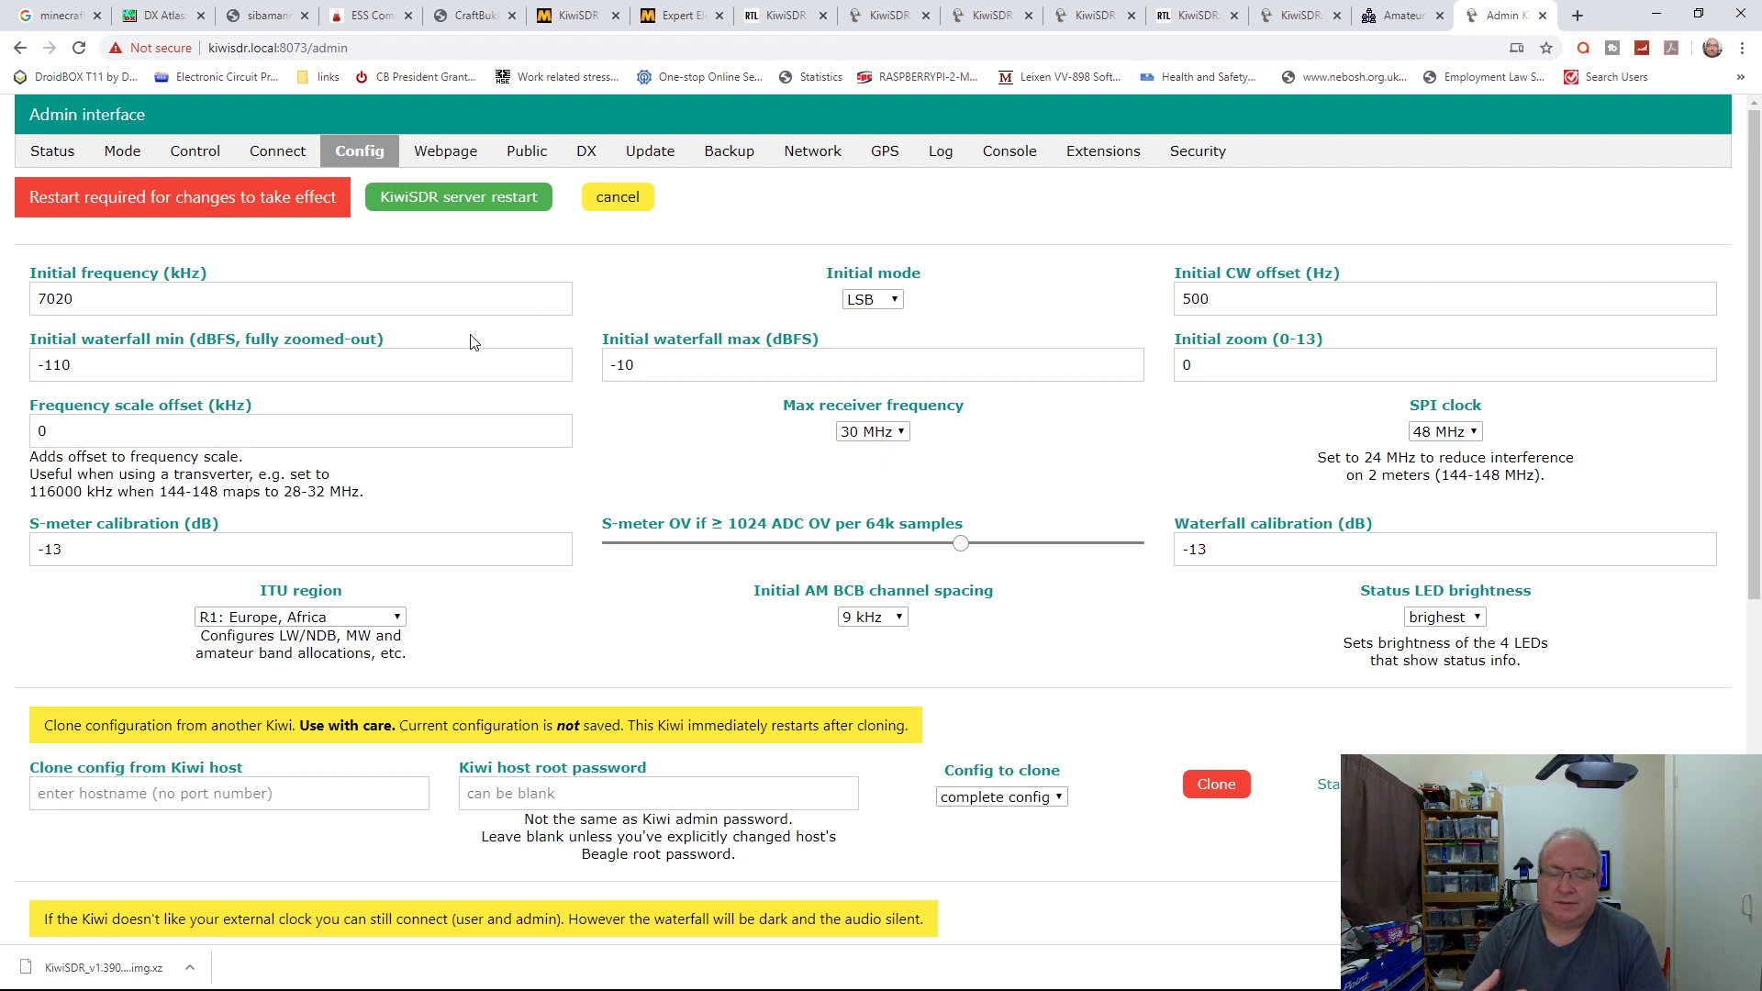
scroll(470, 343, "down", 5)
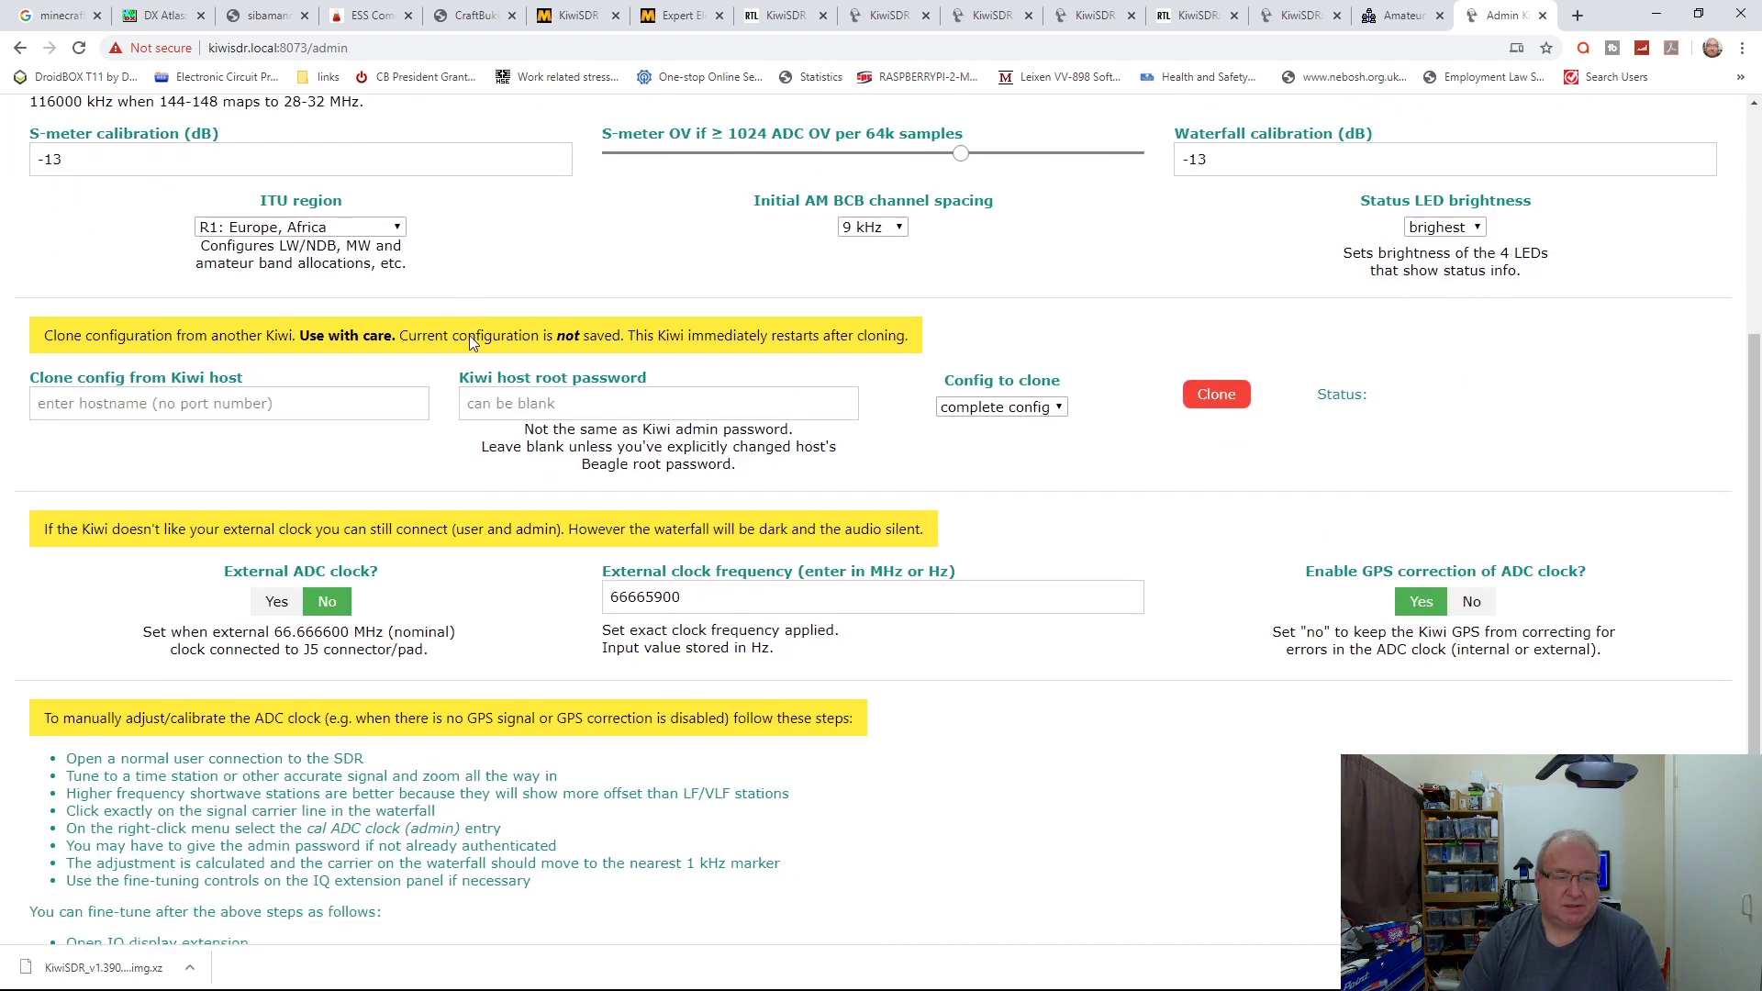
scroll(470, 343, "up", 6)
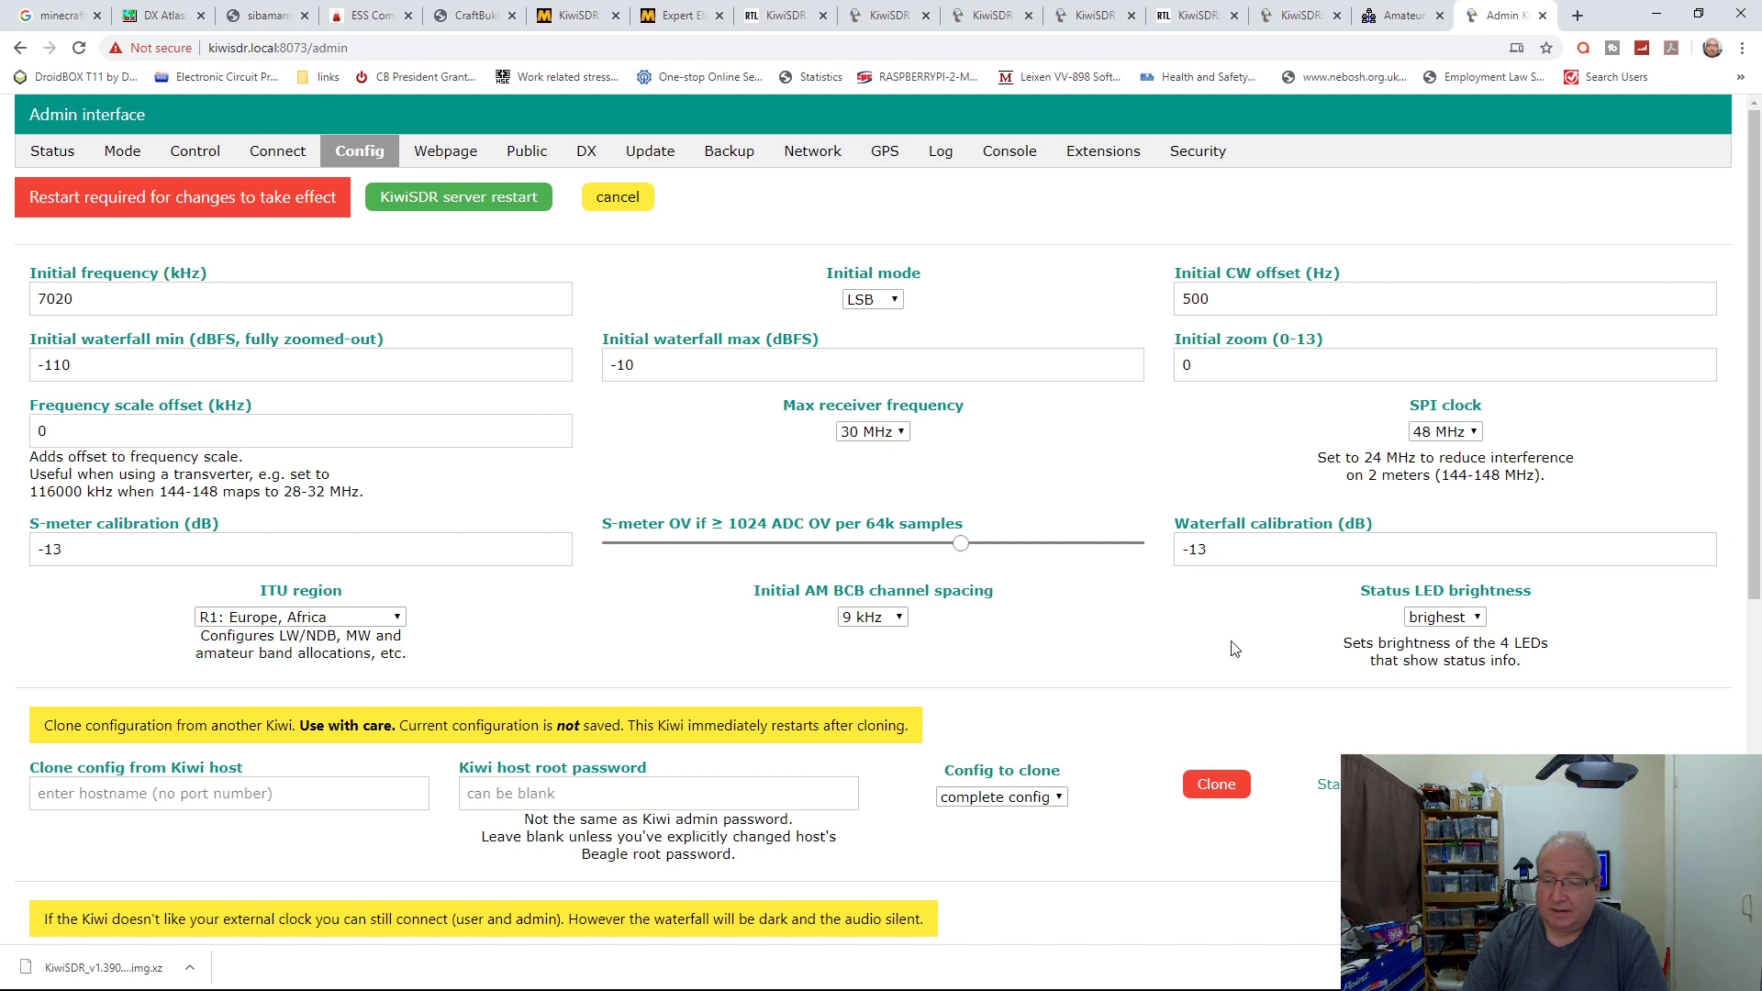
scroll(321, 697, "down", 2)
scroll(232, 712, "up", 2)
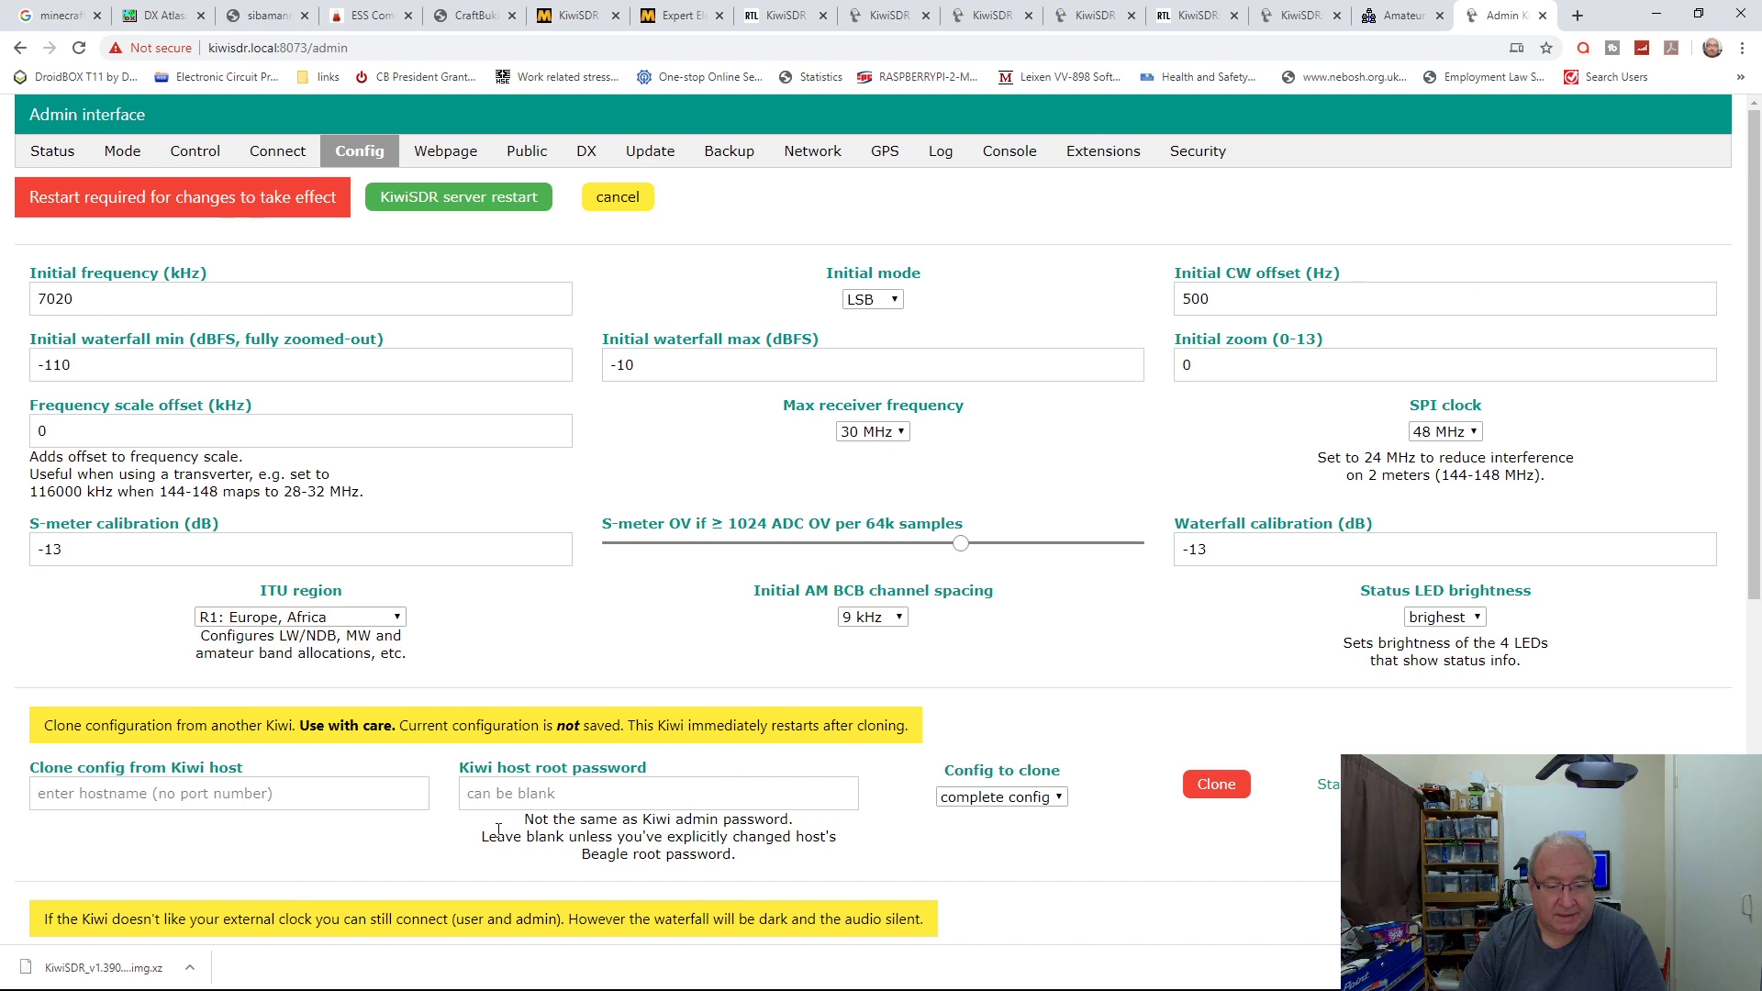
scroll(495, 831, "down", 2)
scroll(472, 807, "up", 2)
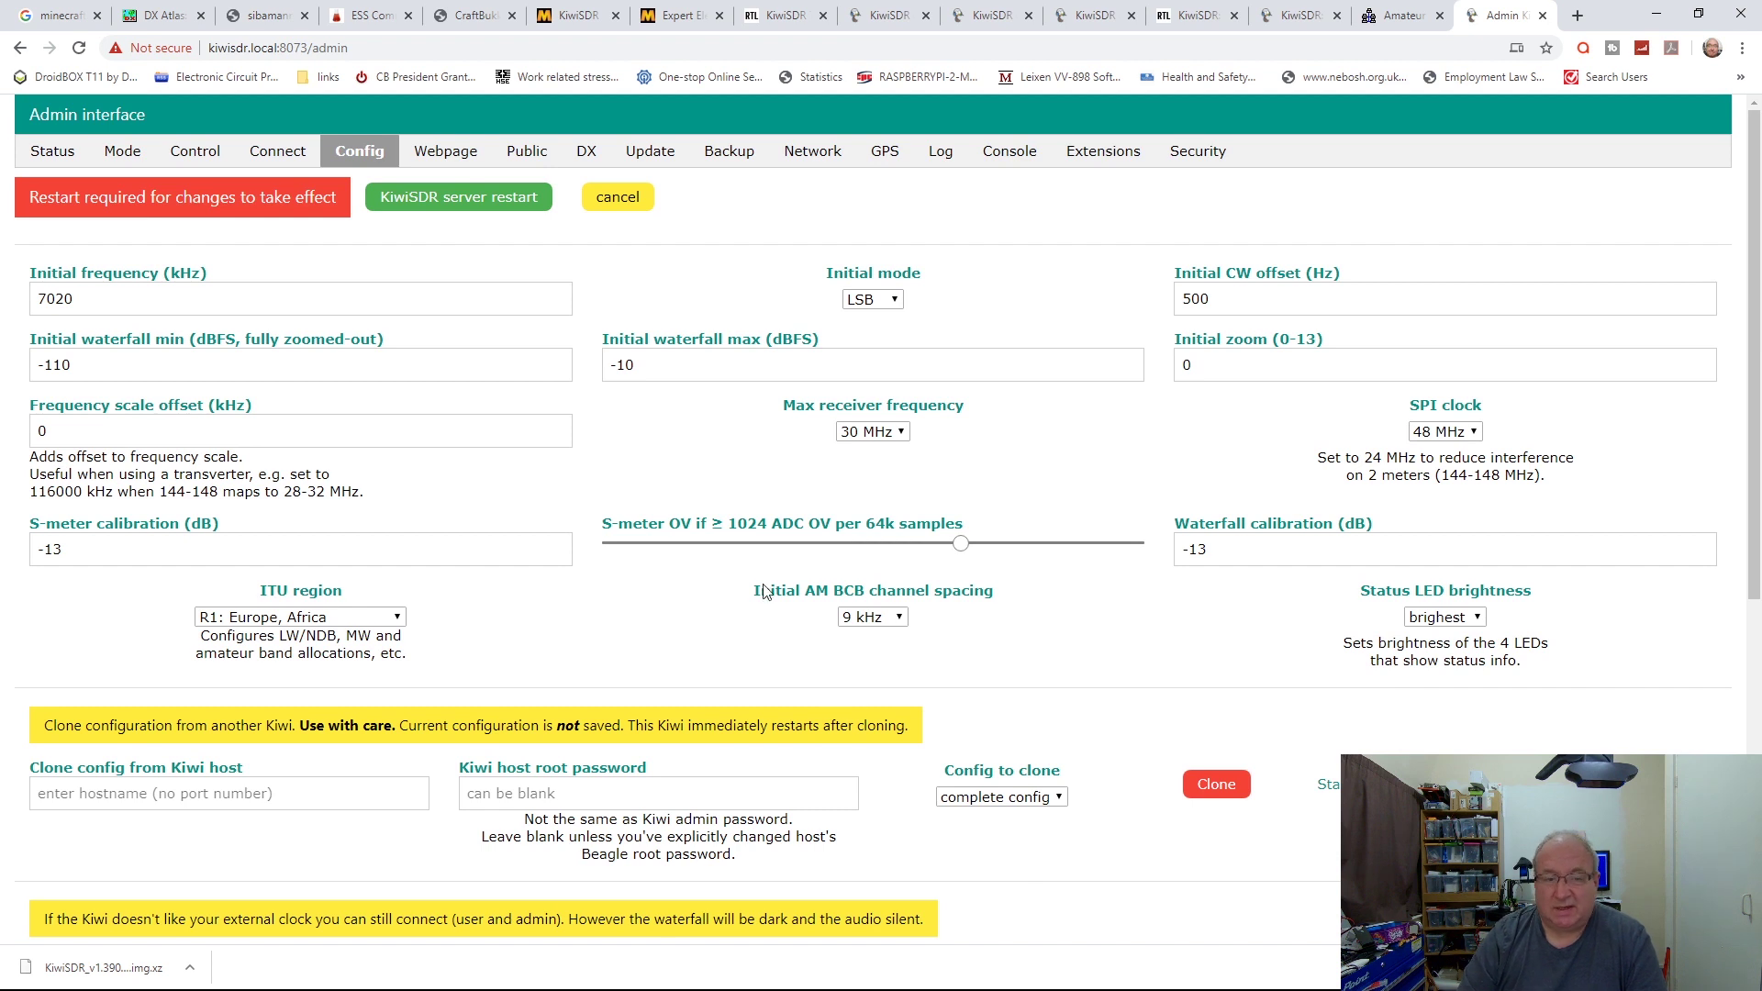
Examine the Webpage settings for the title bar, owner info, status, location, photo and additional HTML.
left_click(431, 156)
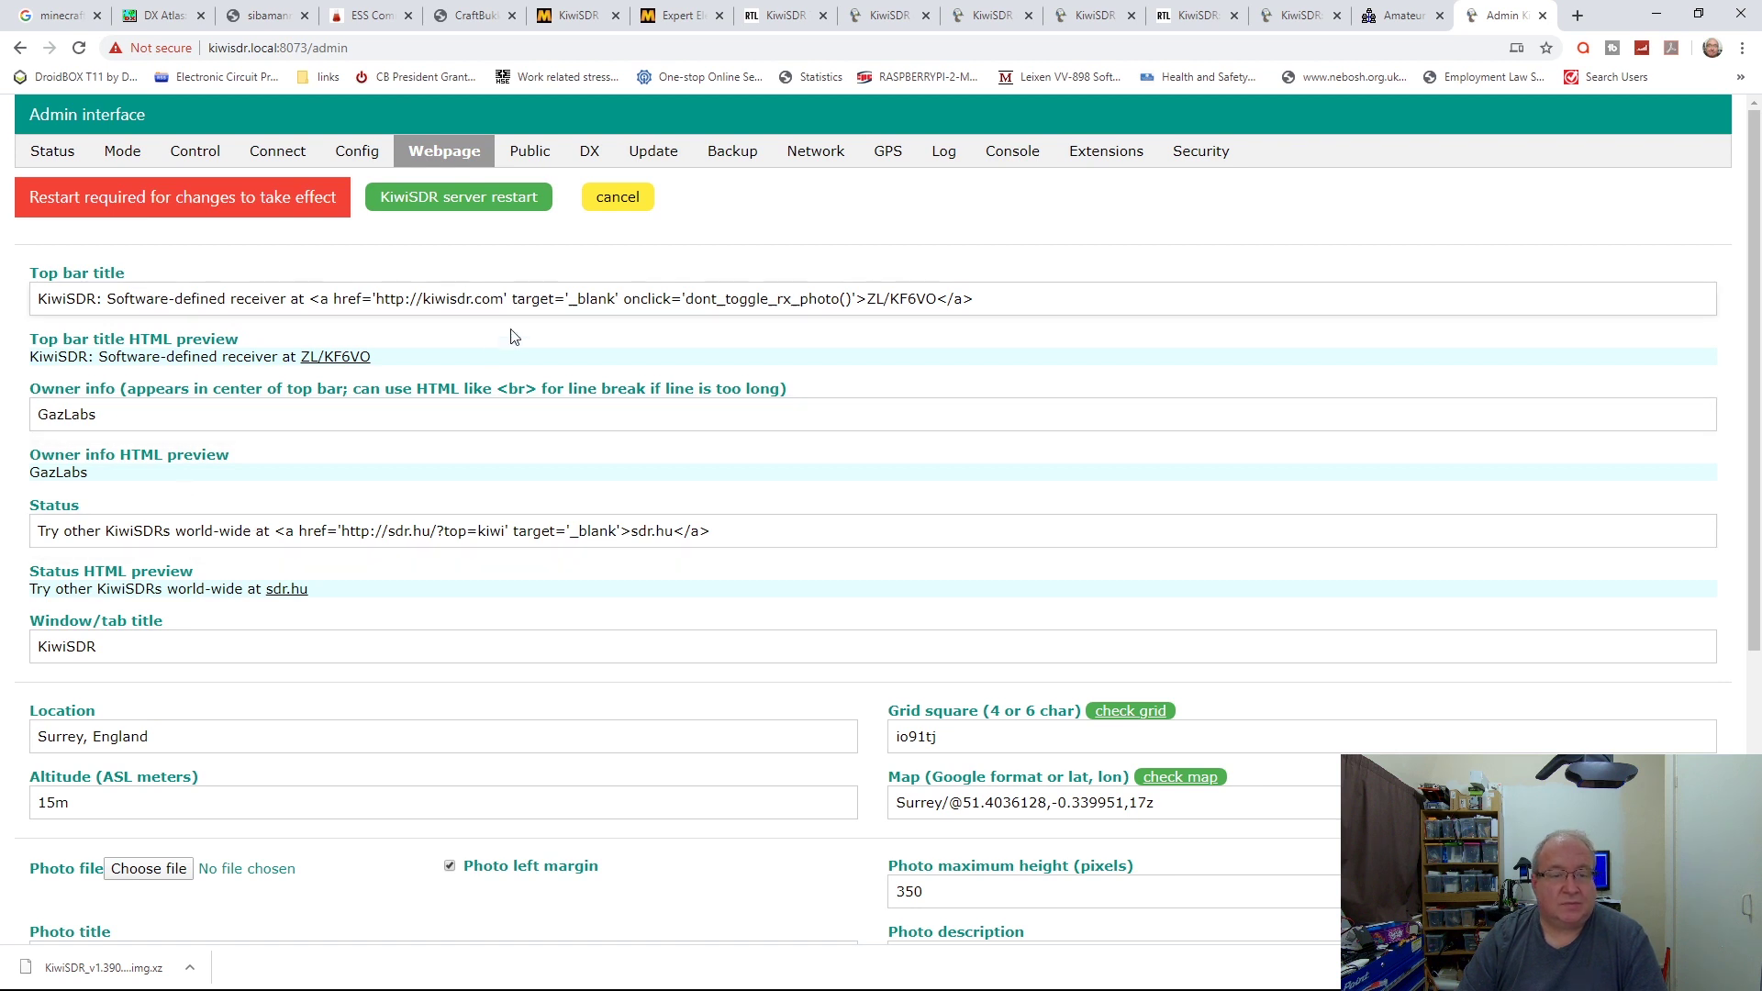
scroll(826, 184, "down", 1)
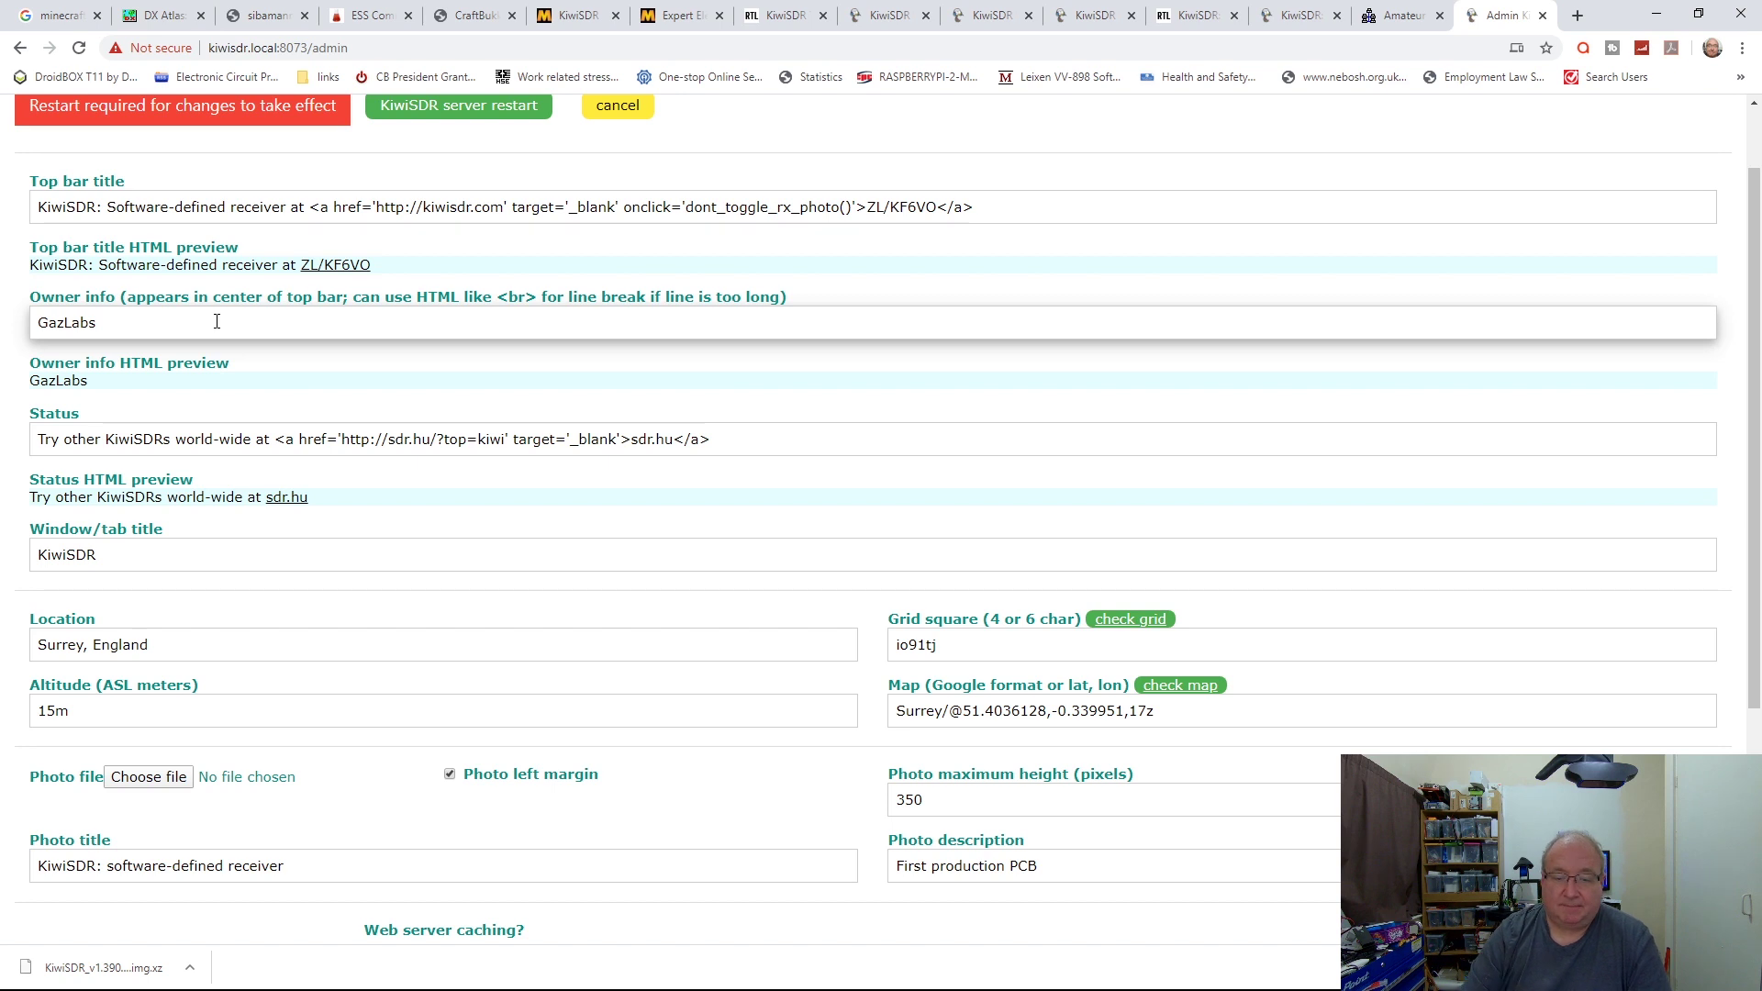
scroll(472, 539, "down", 2)
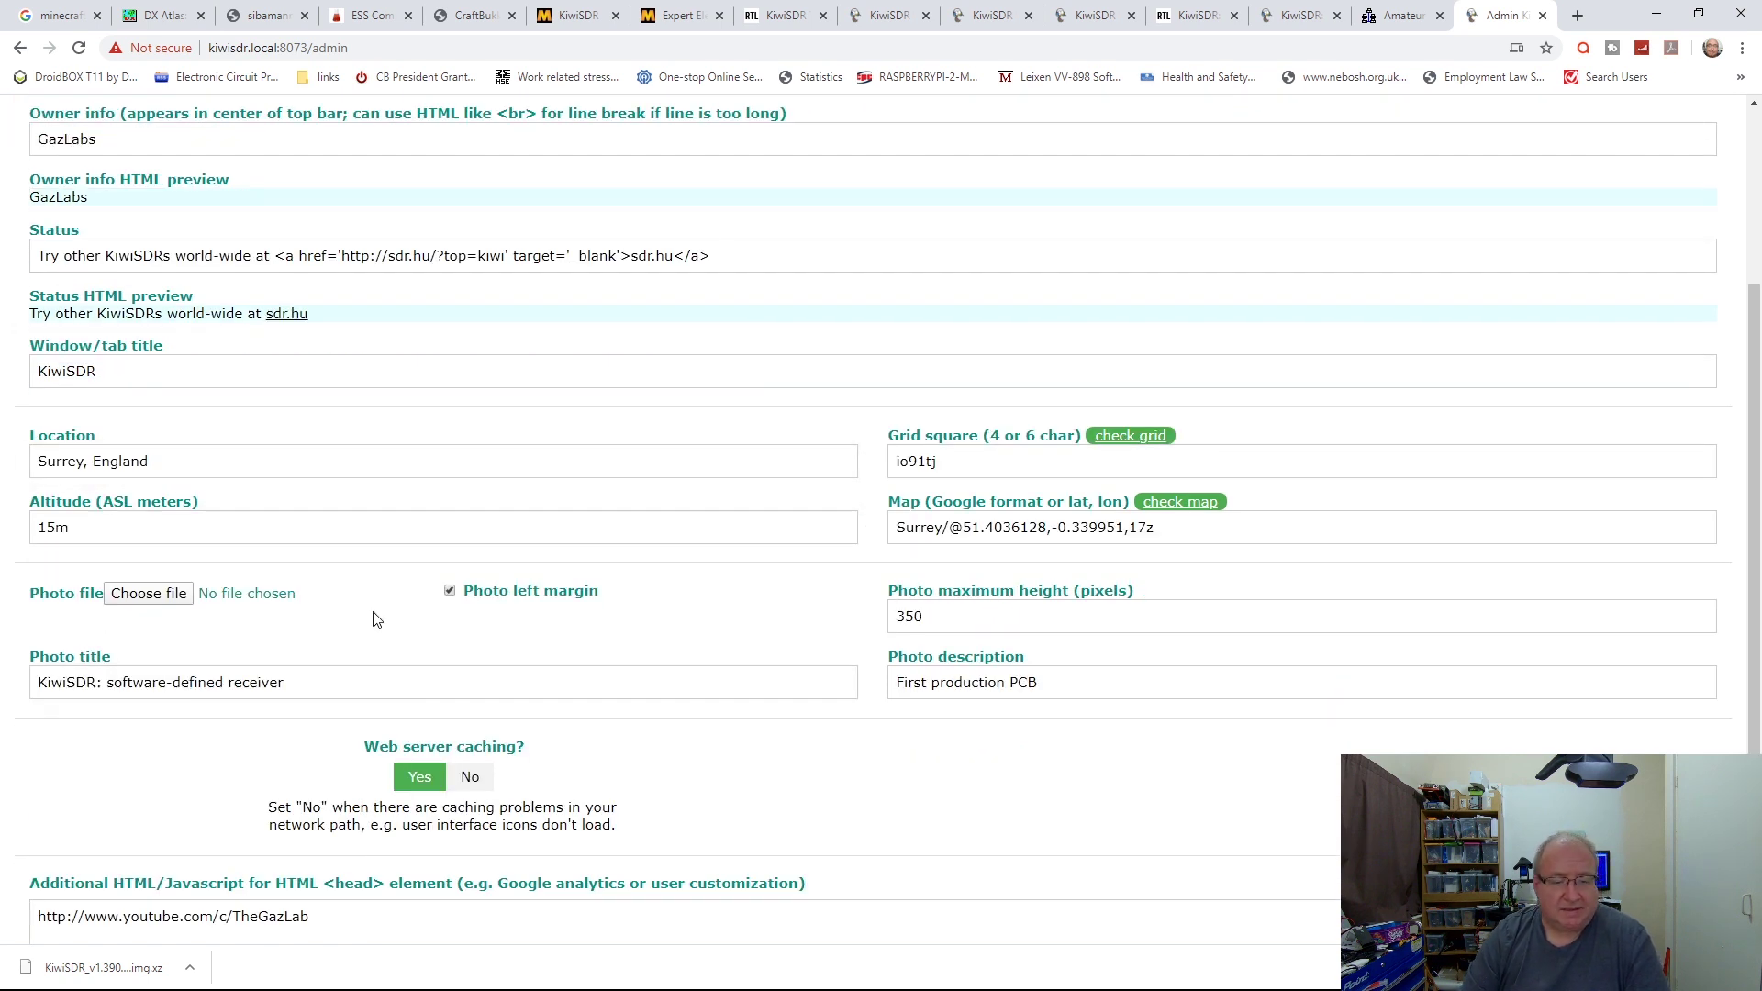
scroll(629, 590, "up", 3)
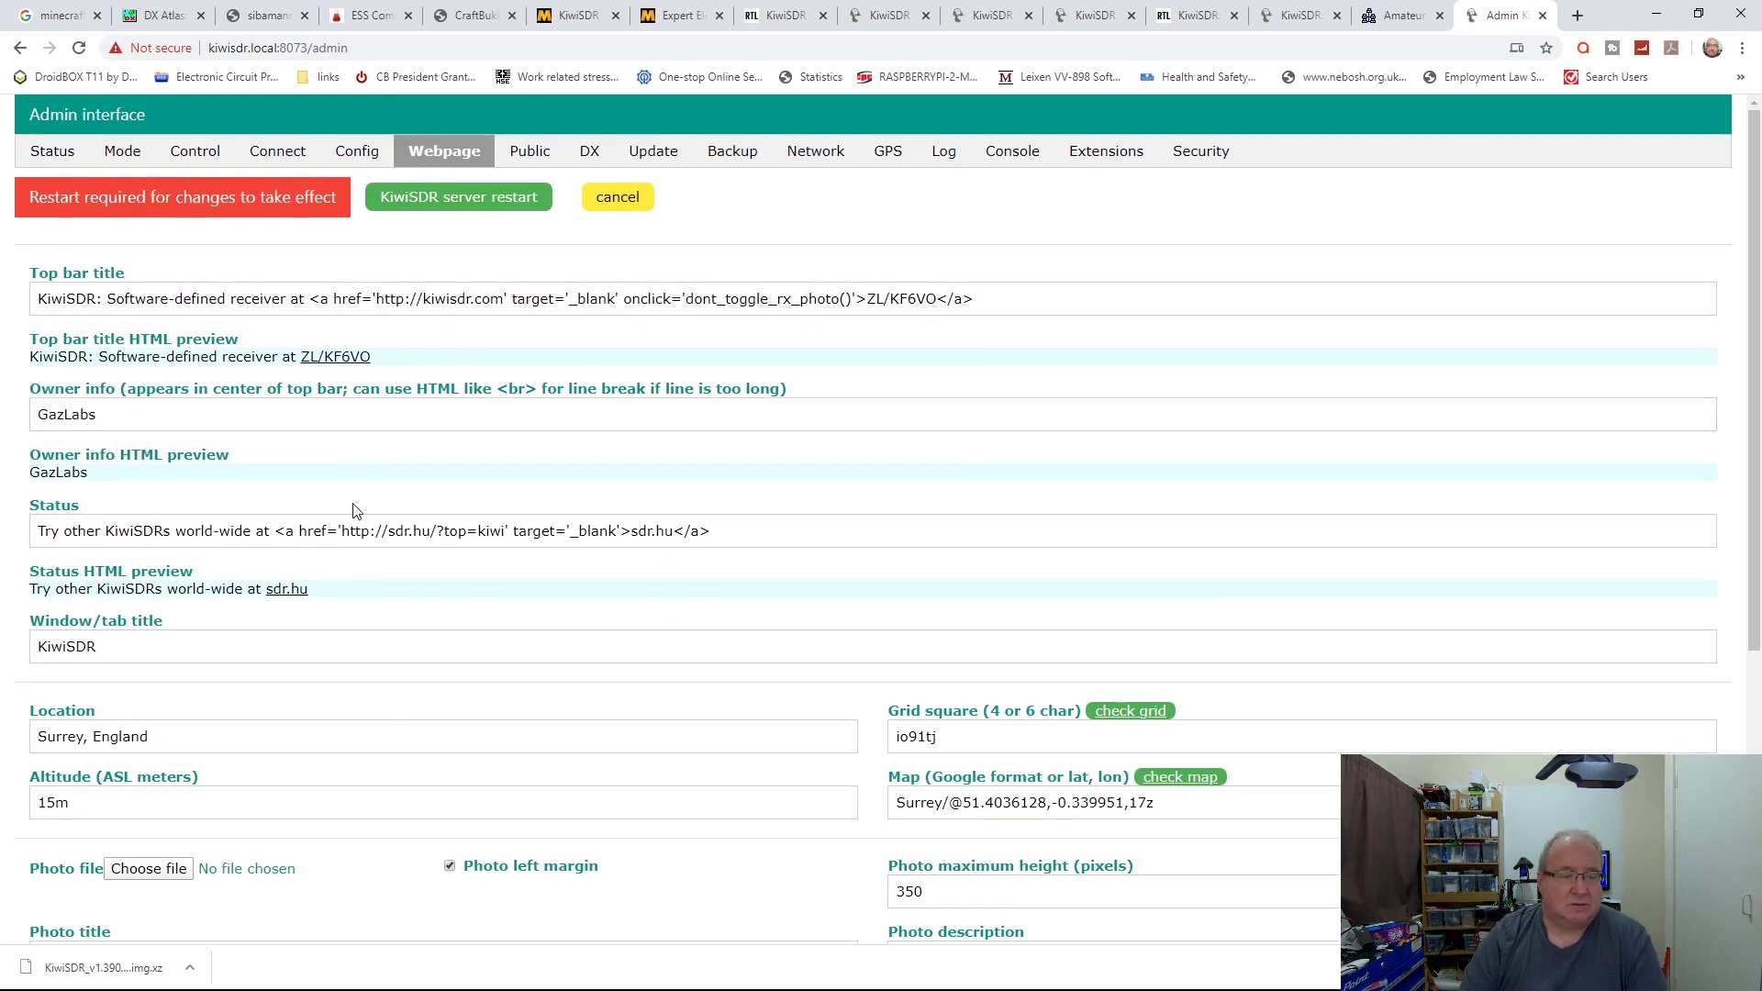
scroll(252, 542, "down", 2)
scroll(247, 548, "down", 3)
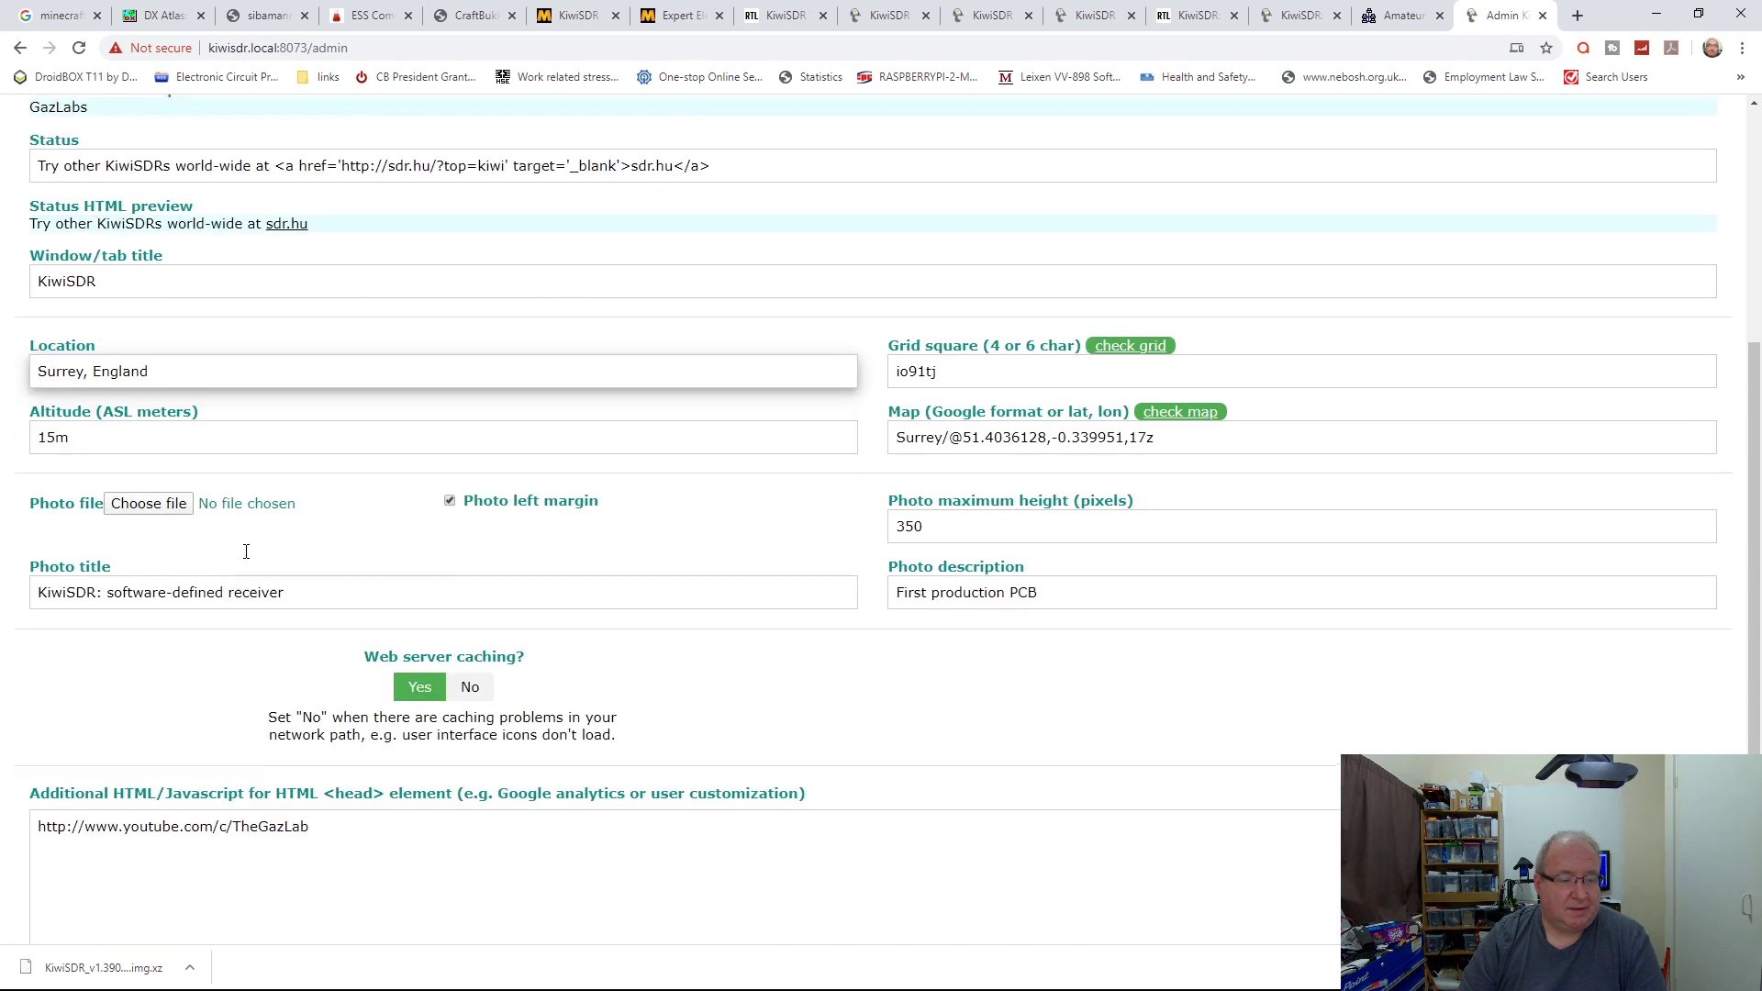
scroll(256, 547, "up", 5)
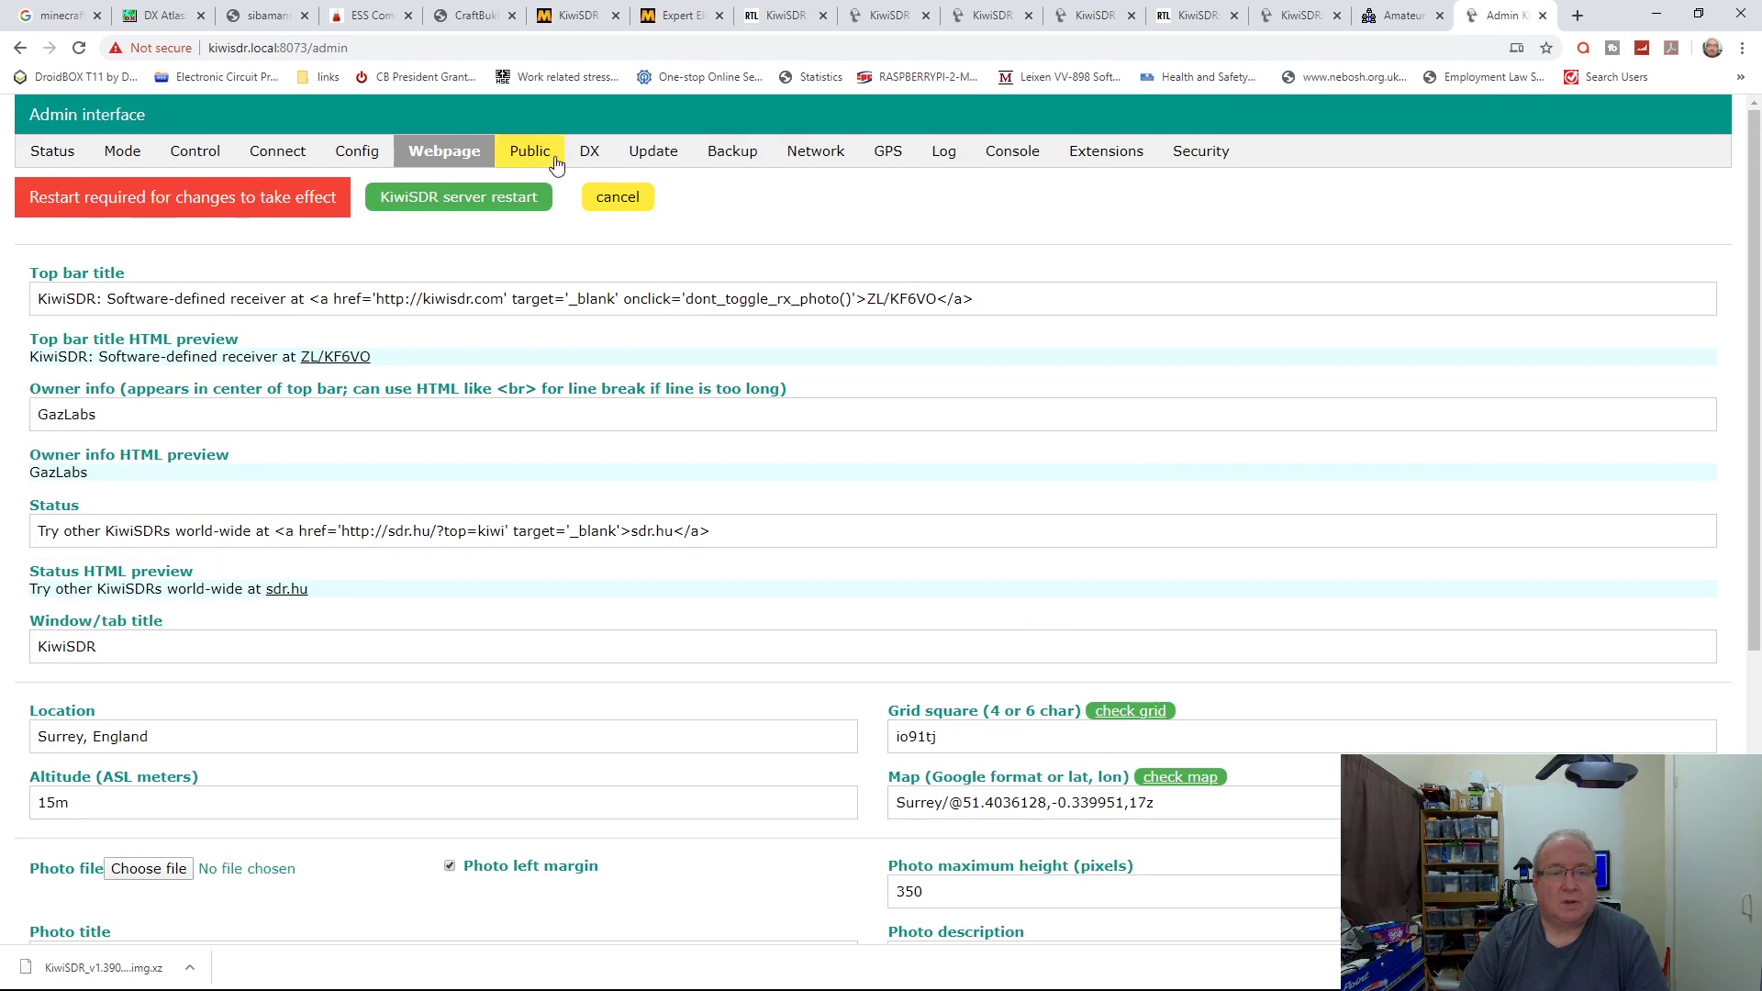
Examine the Public listing settings, including the station name, the sdr.hu API key field and the registration switches.
left_click(528, 151)
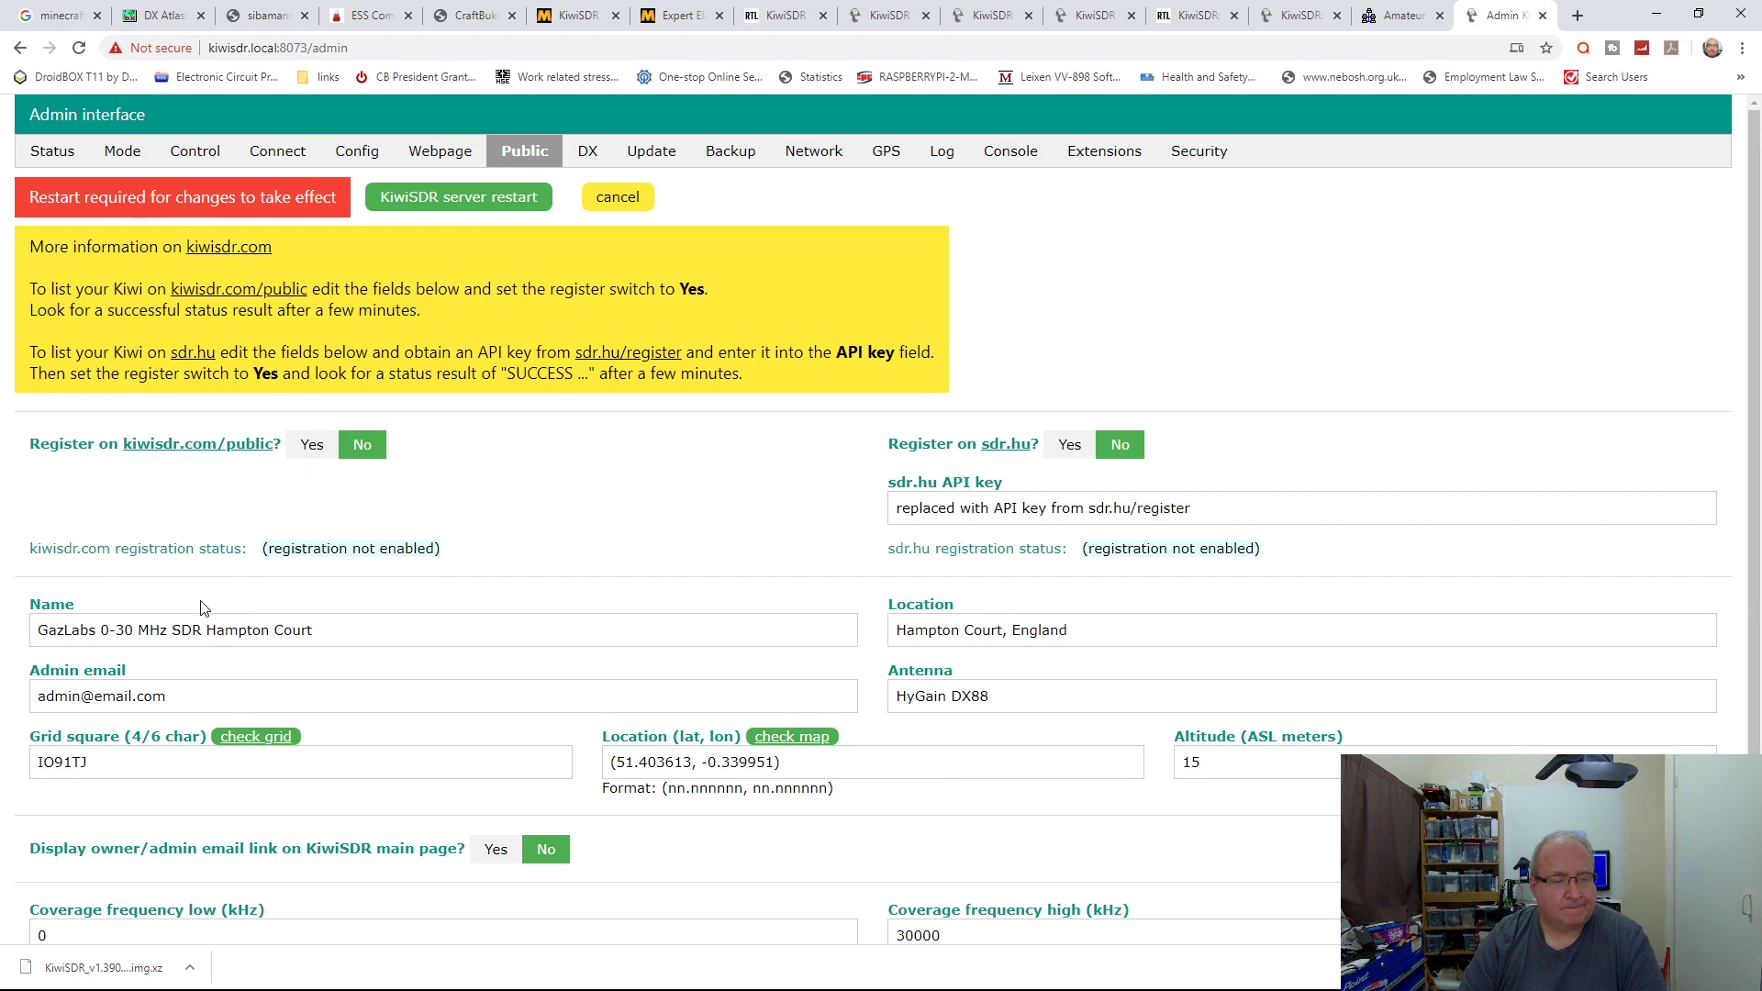
scroll(133, 651, "down", 1)
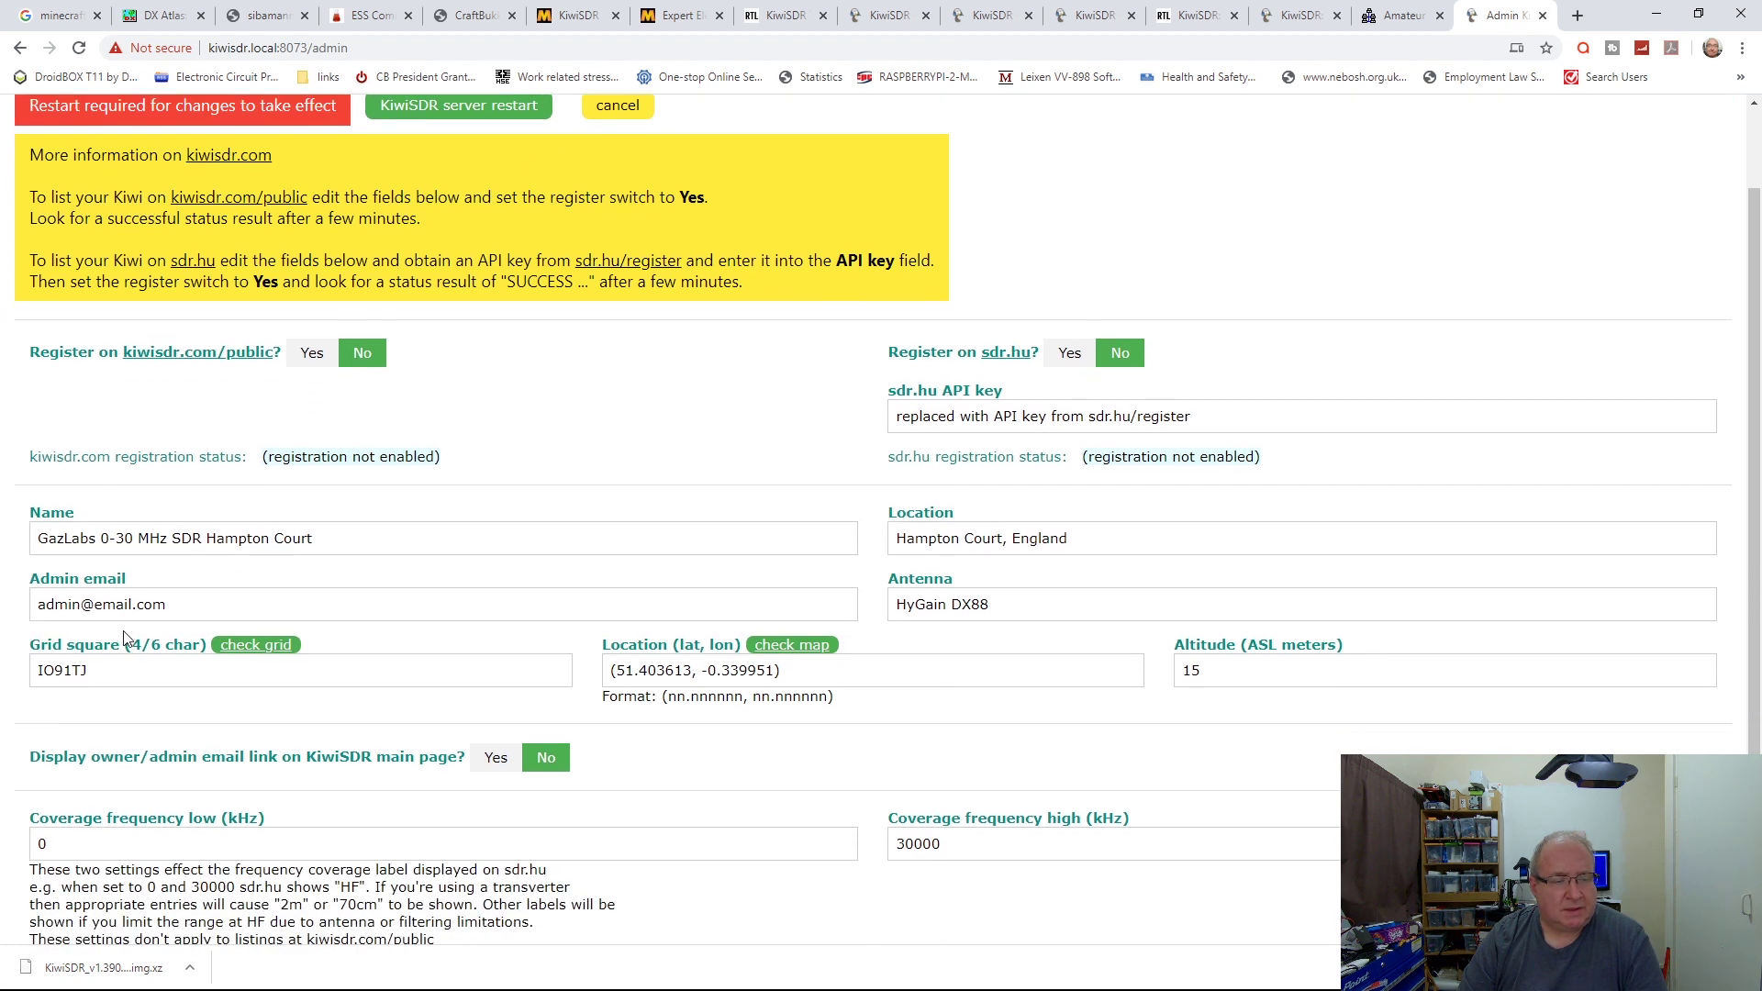
scroll(125, 636, "down", 1)
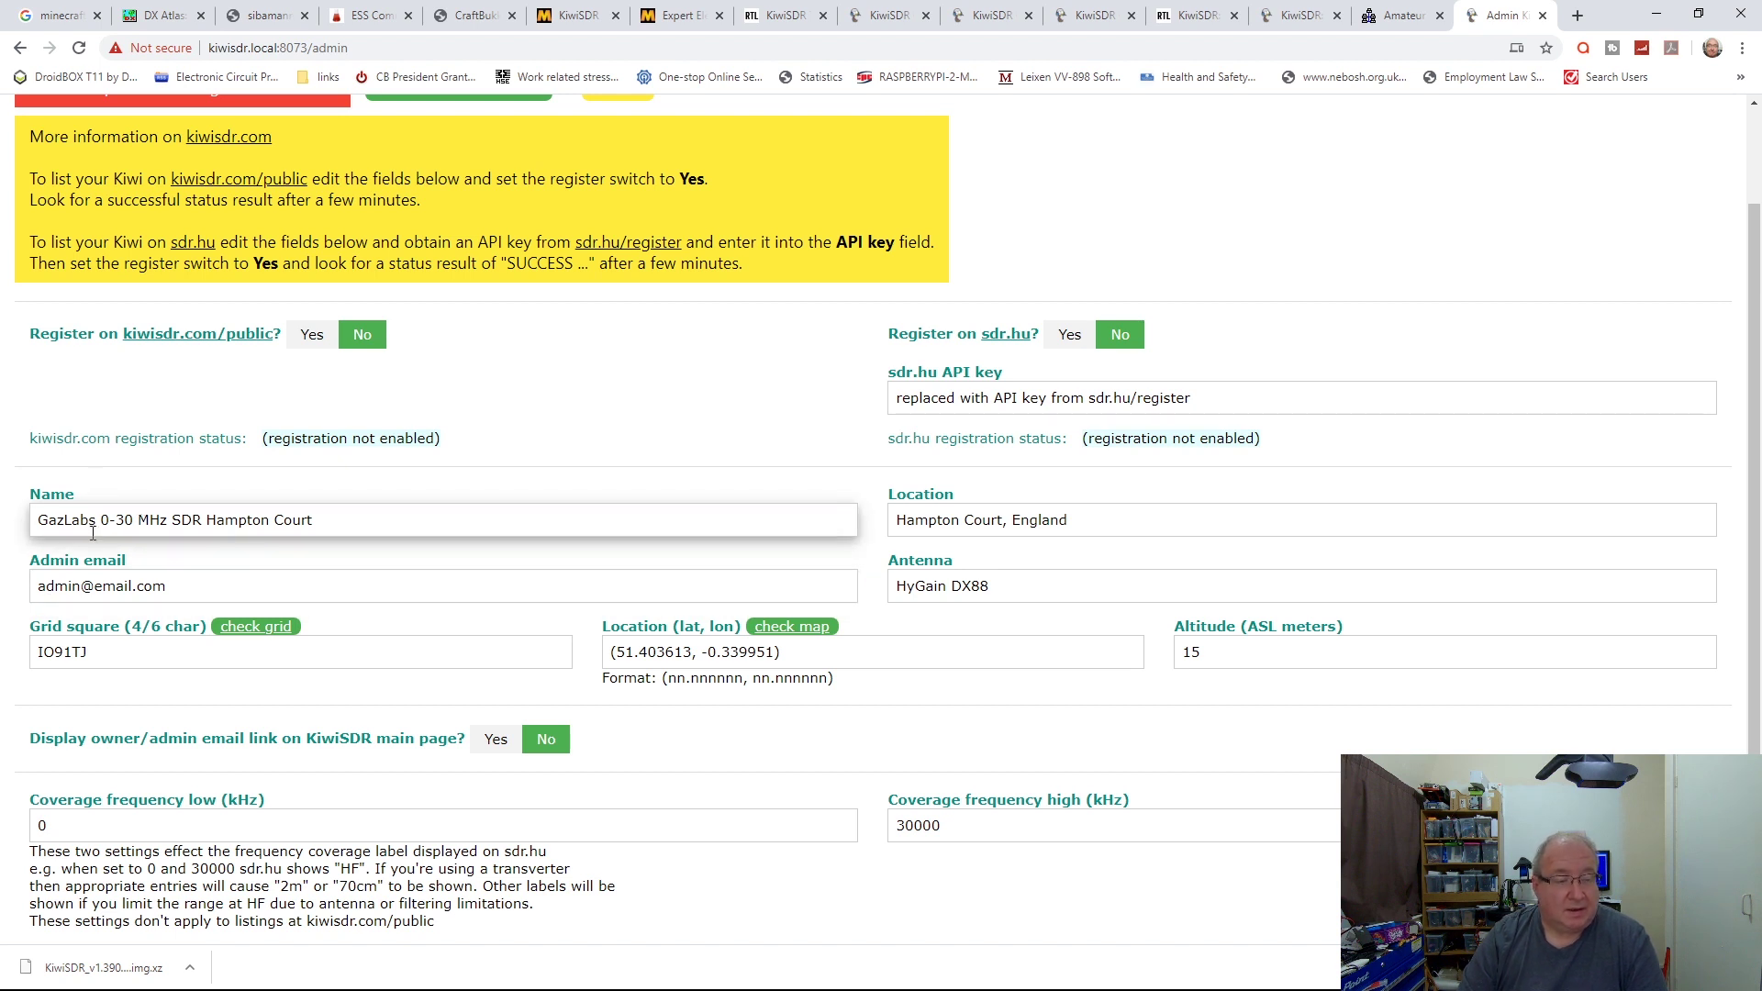
left_click_drag(316, 521, 17, 500)
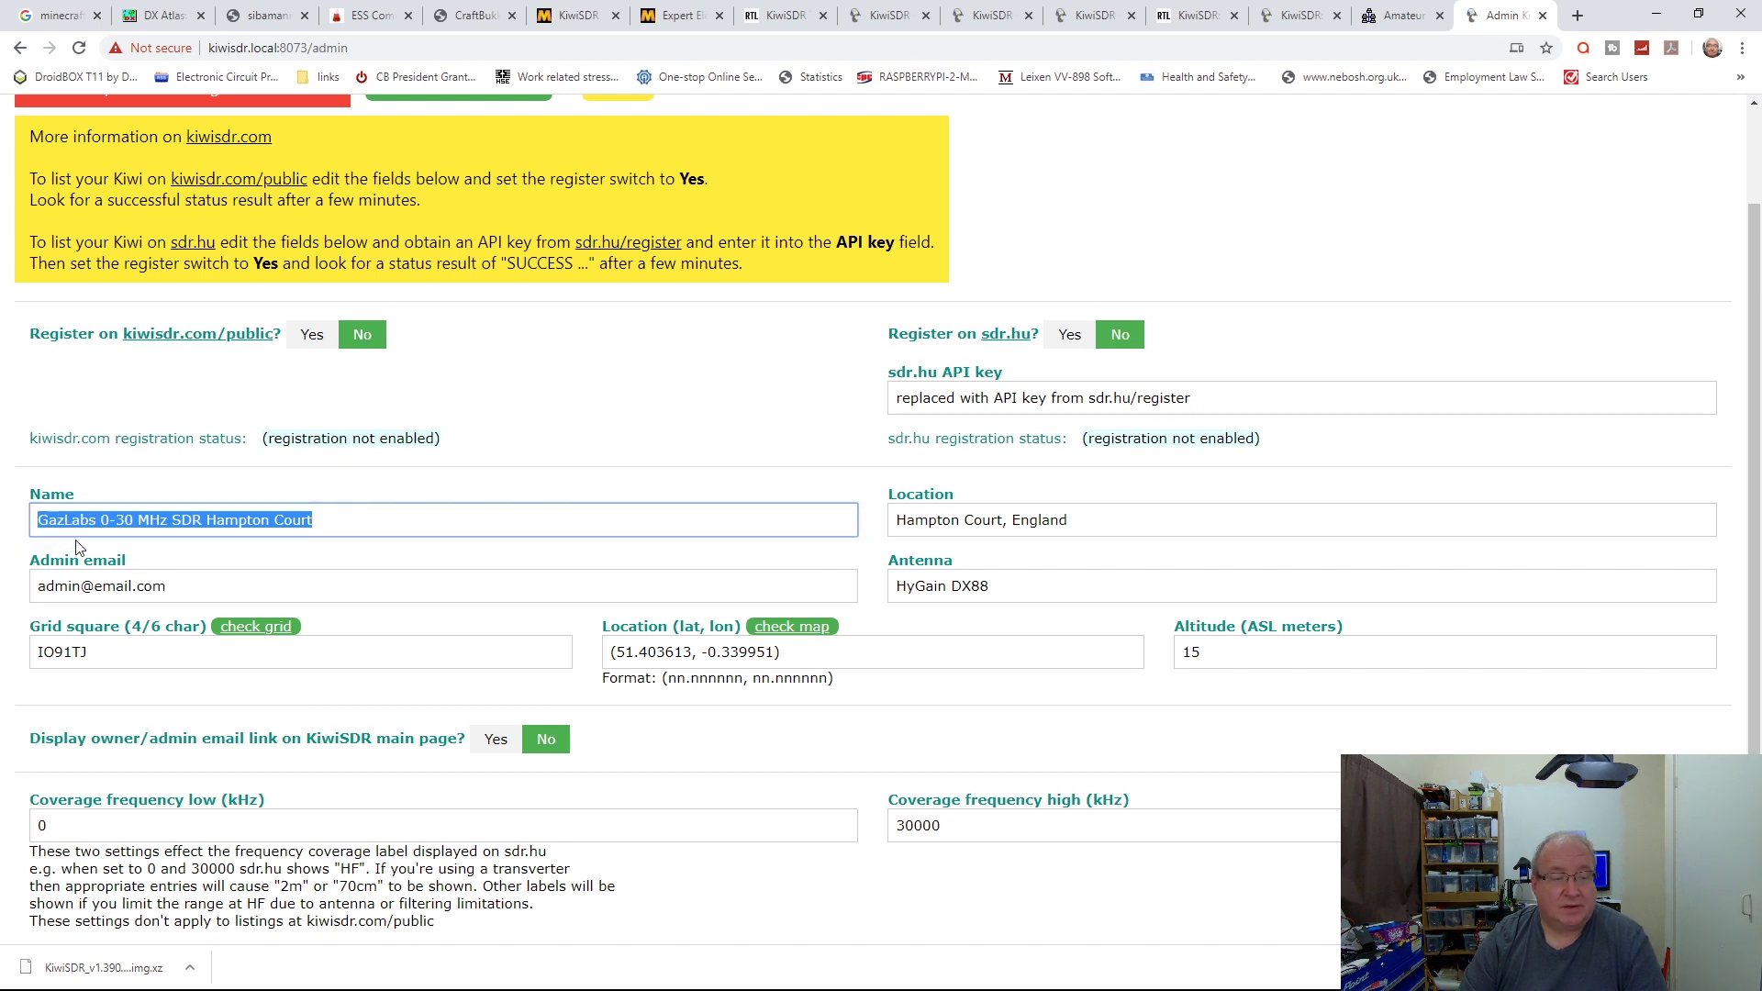
left_click(402, 484)
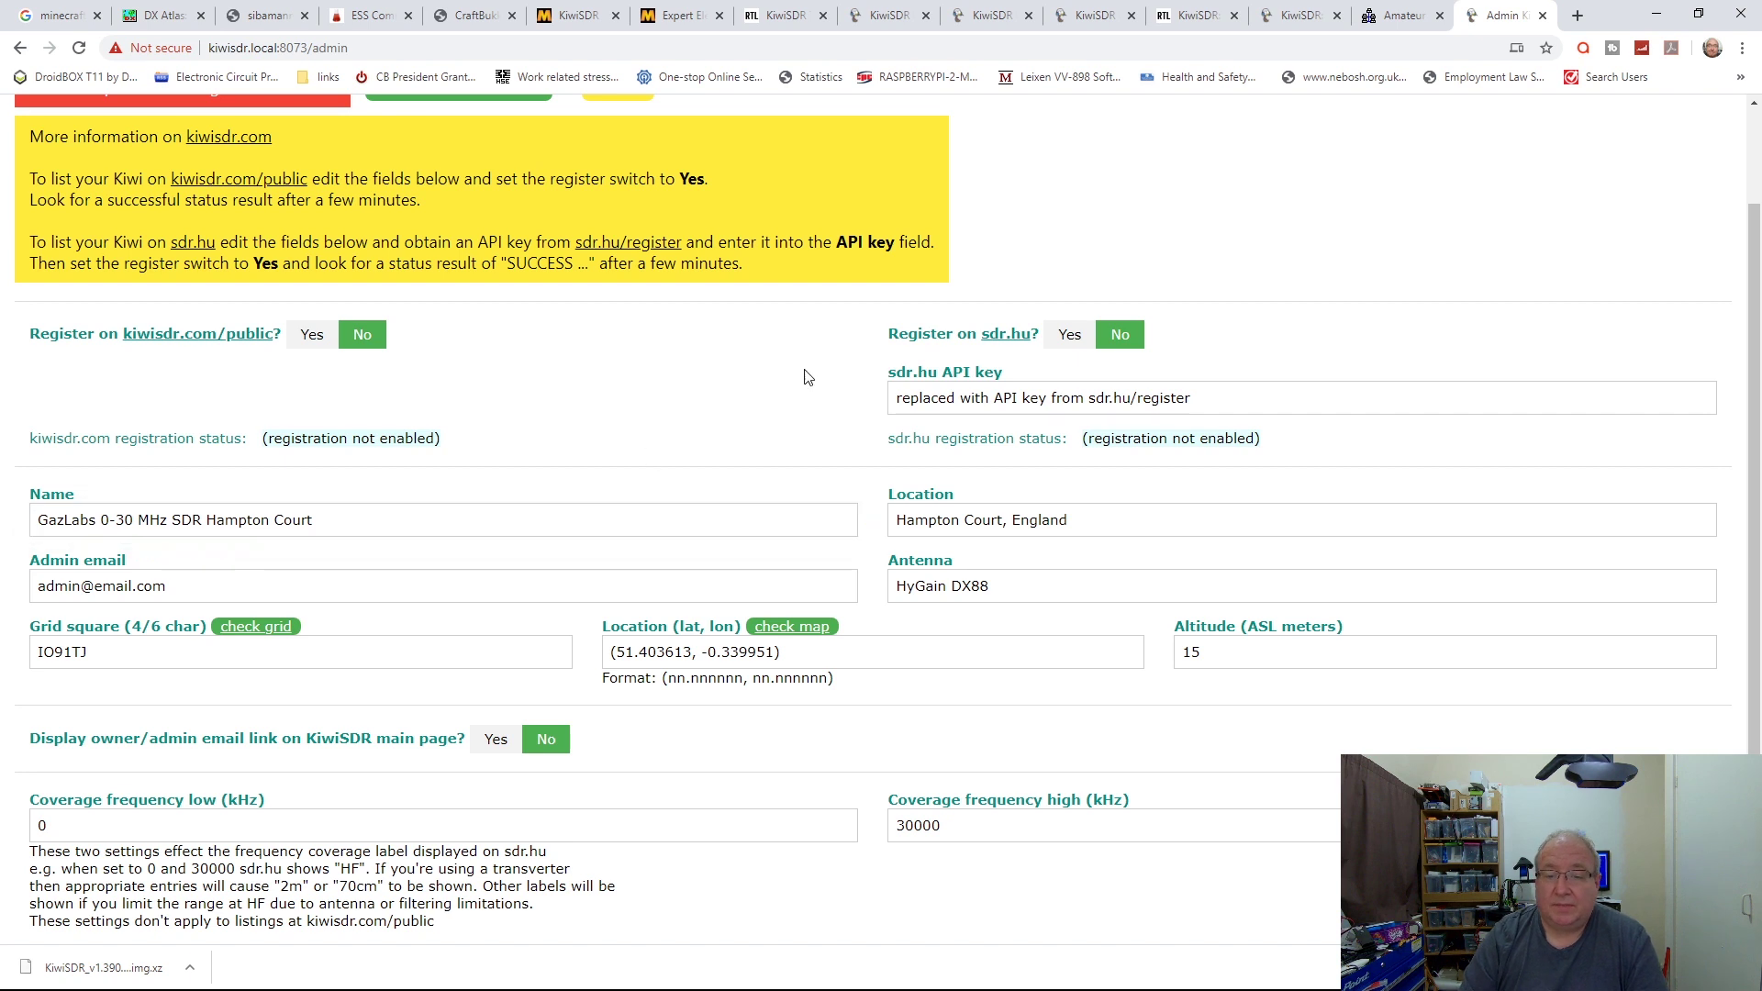
left_click(1196, 401)
left_click_drag(1196, 400, 889, 397)
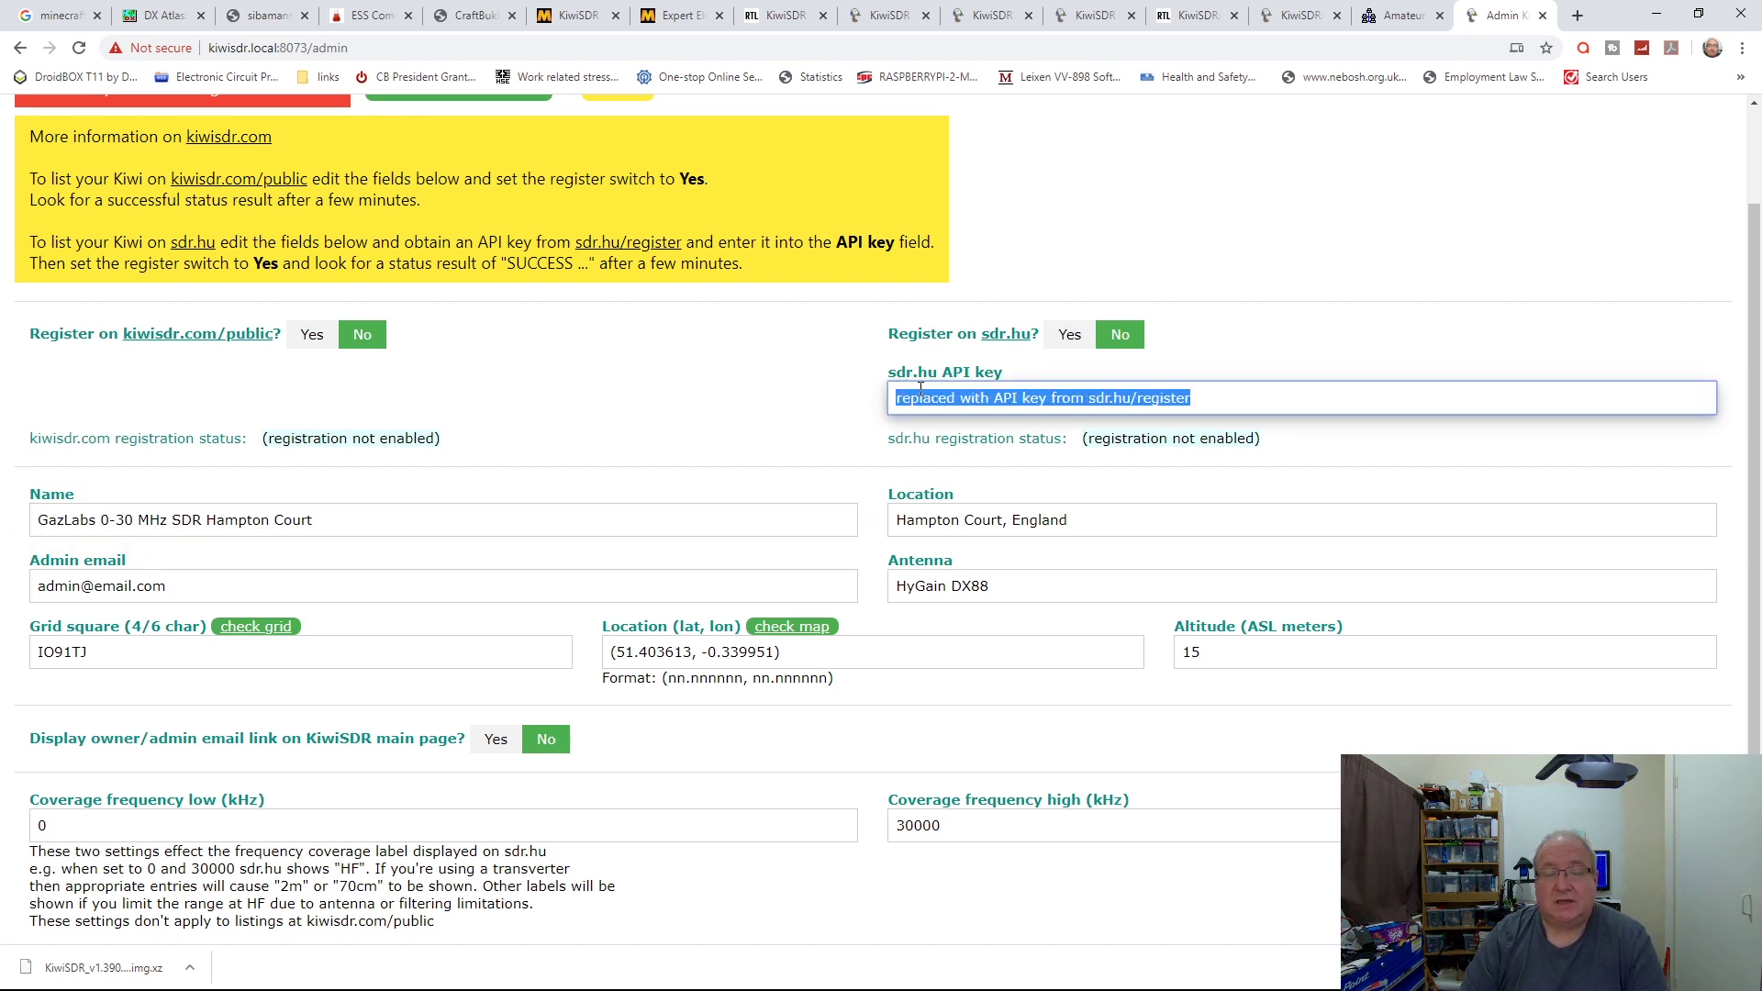
left_click(862, 406)
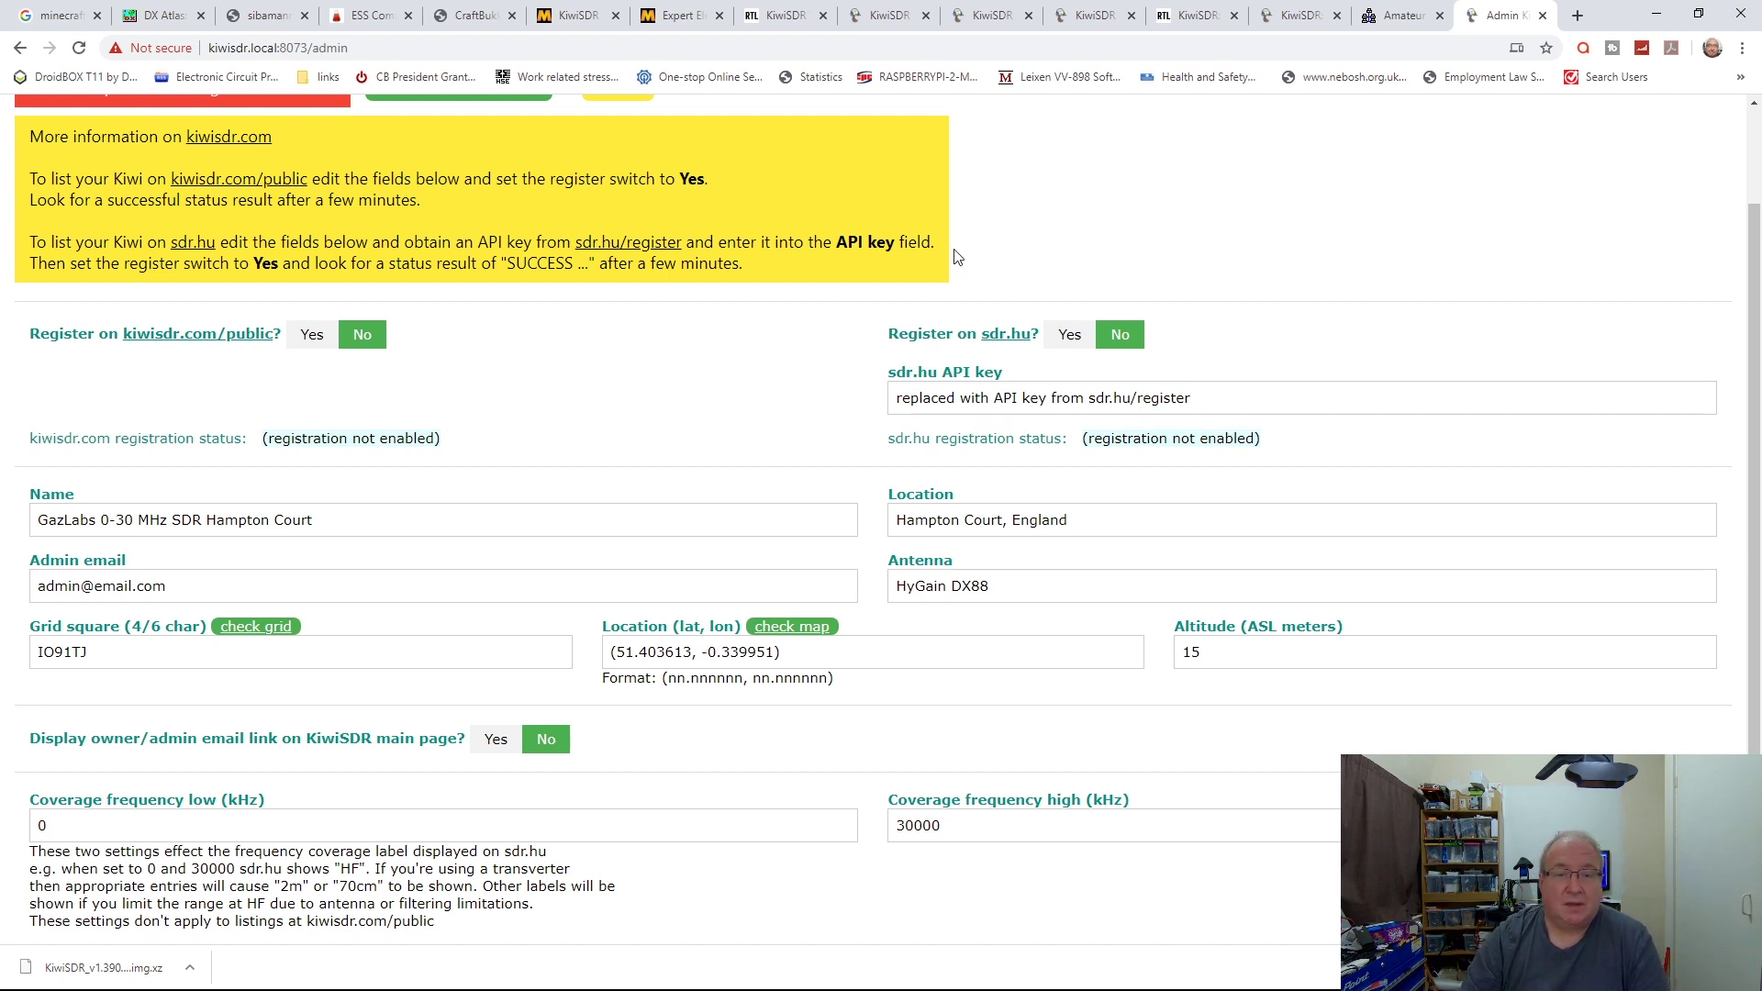
scroll(800, 196, "up", 2)
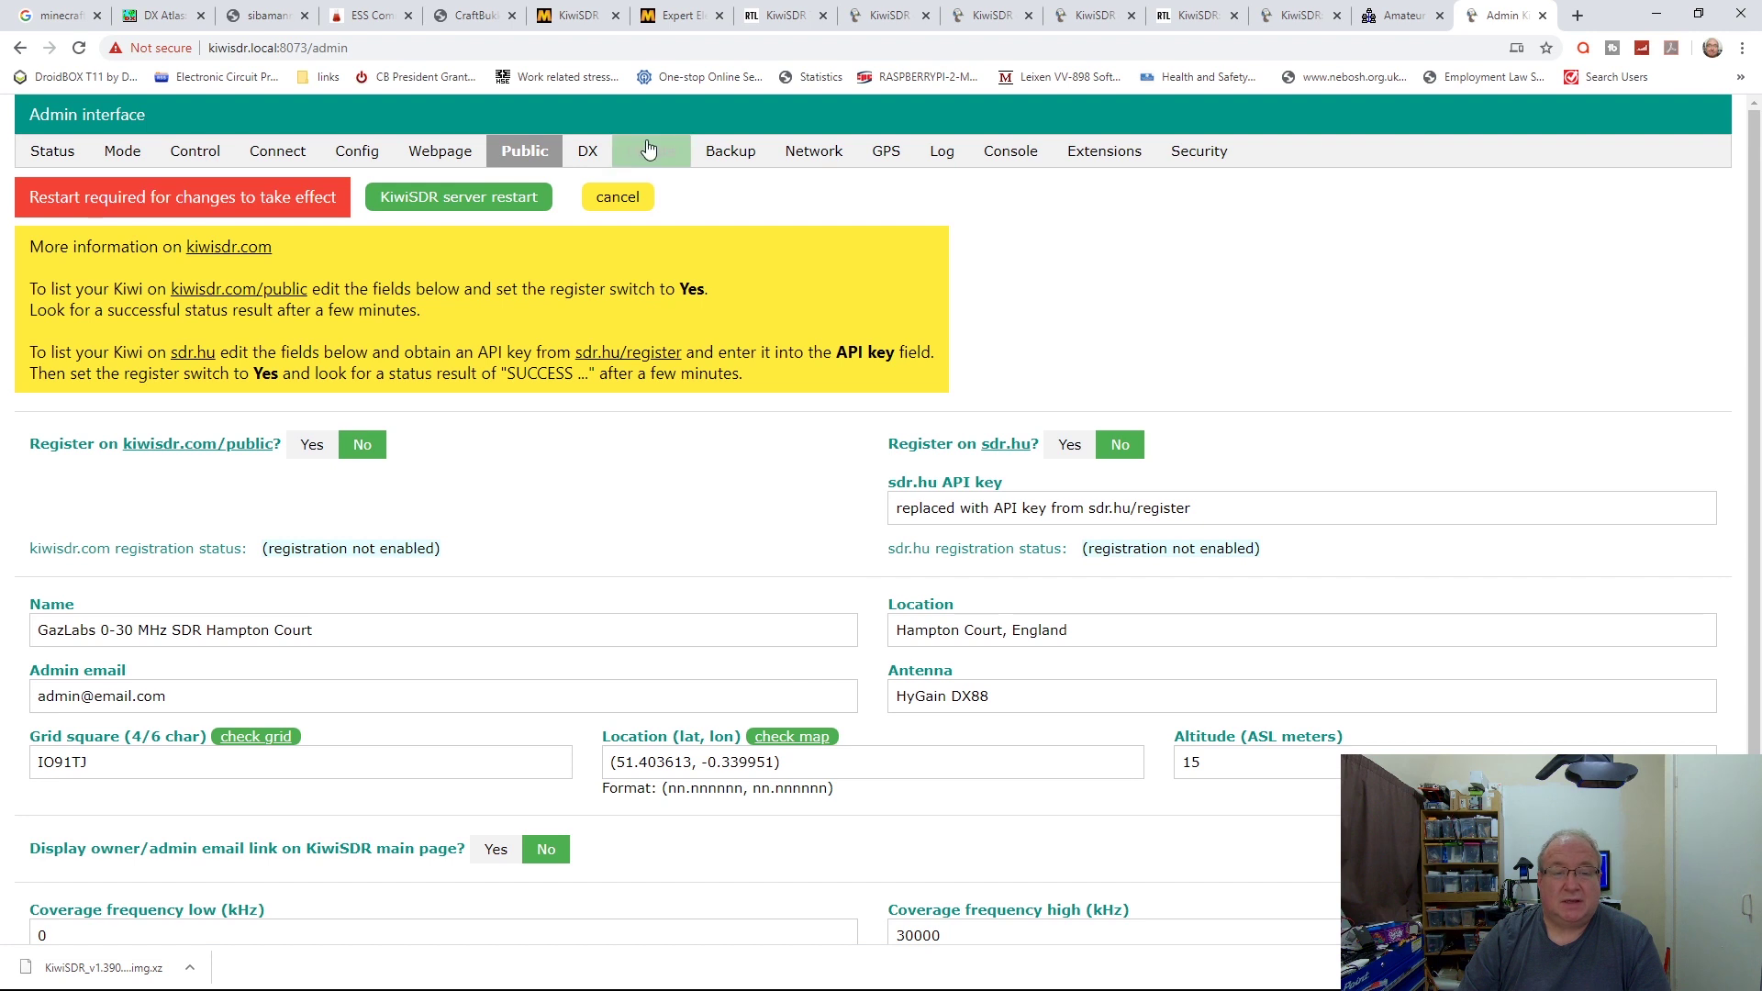
Look through the DX page, the software update options and the micro-SD backup page.
left_click(595, 170)
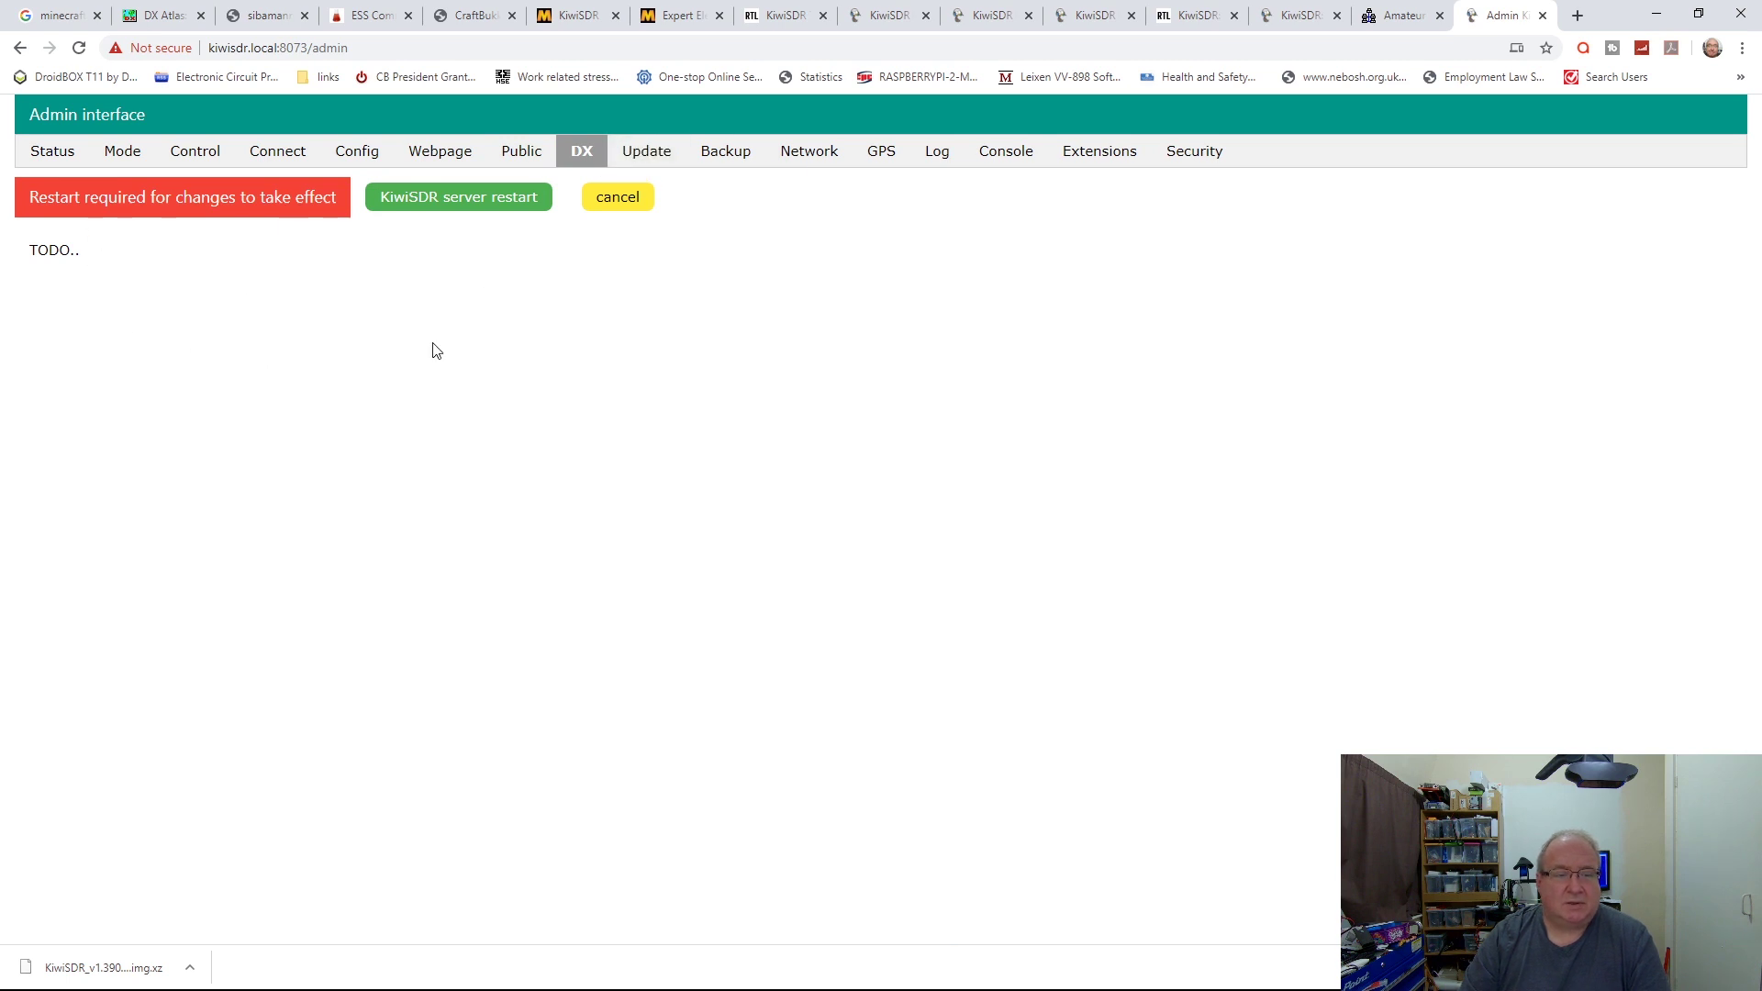
left_click(638, 158)
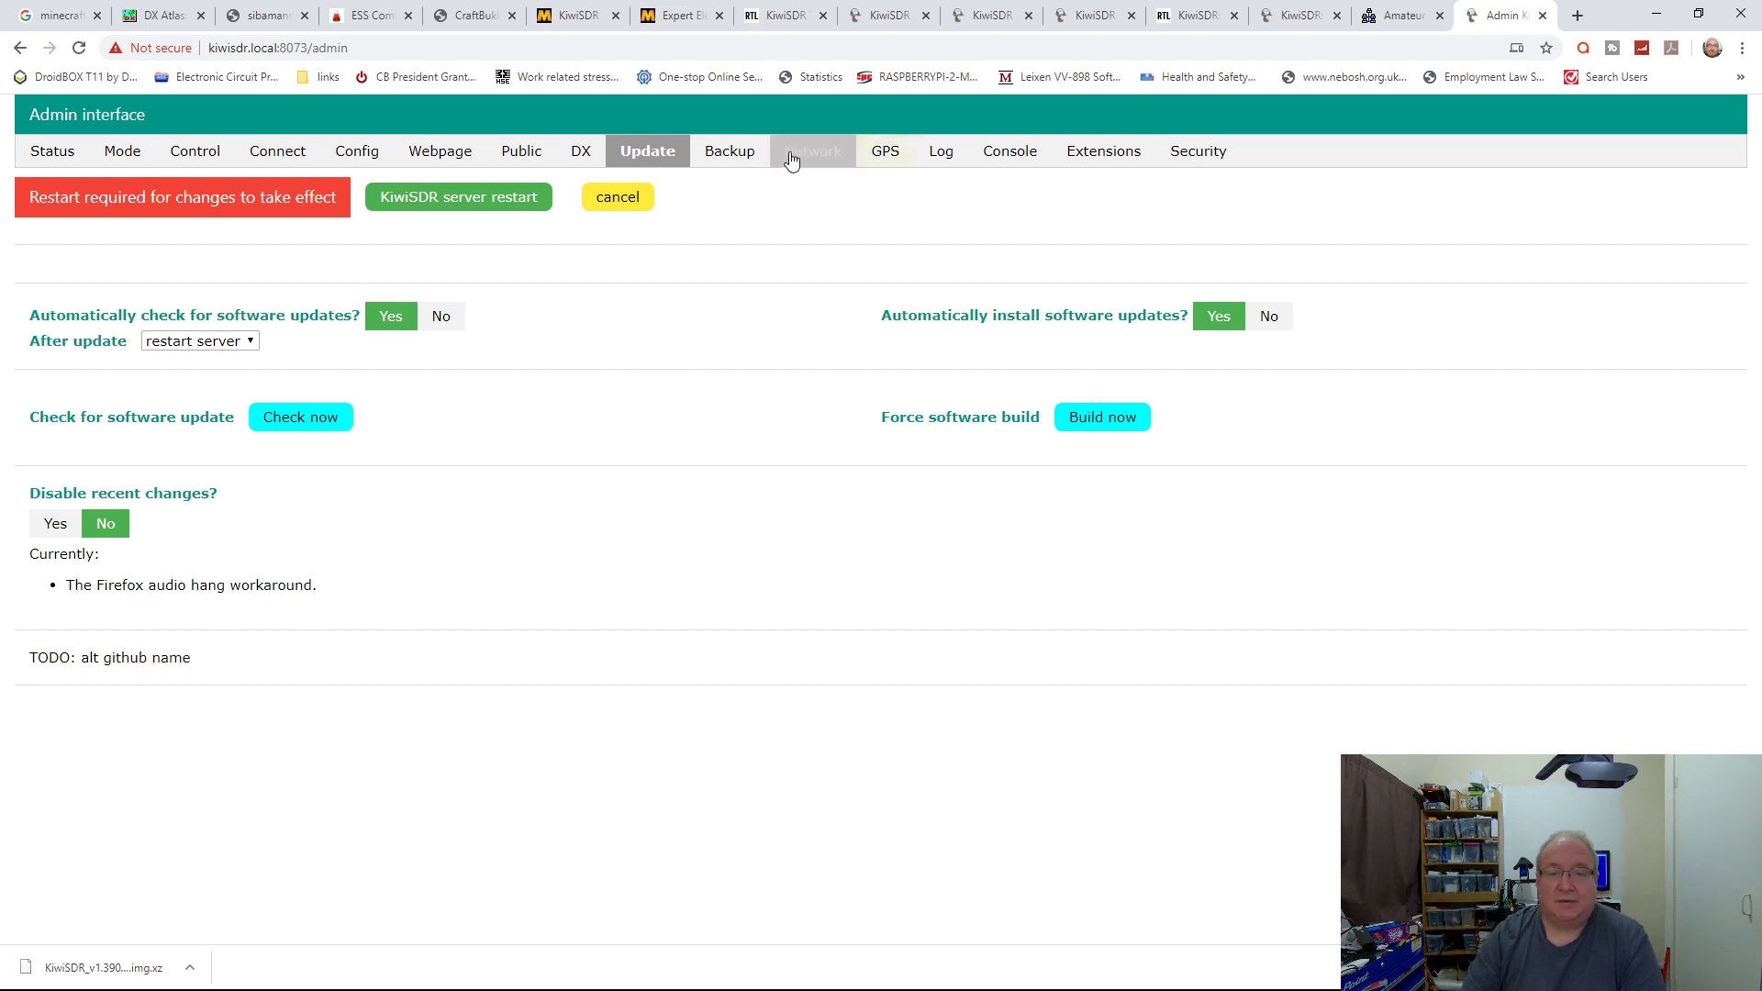
left_click(747, 165)
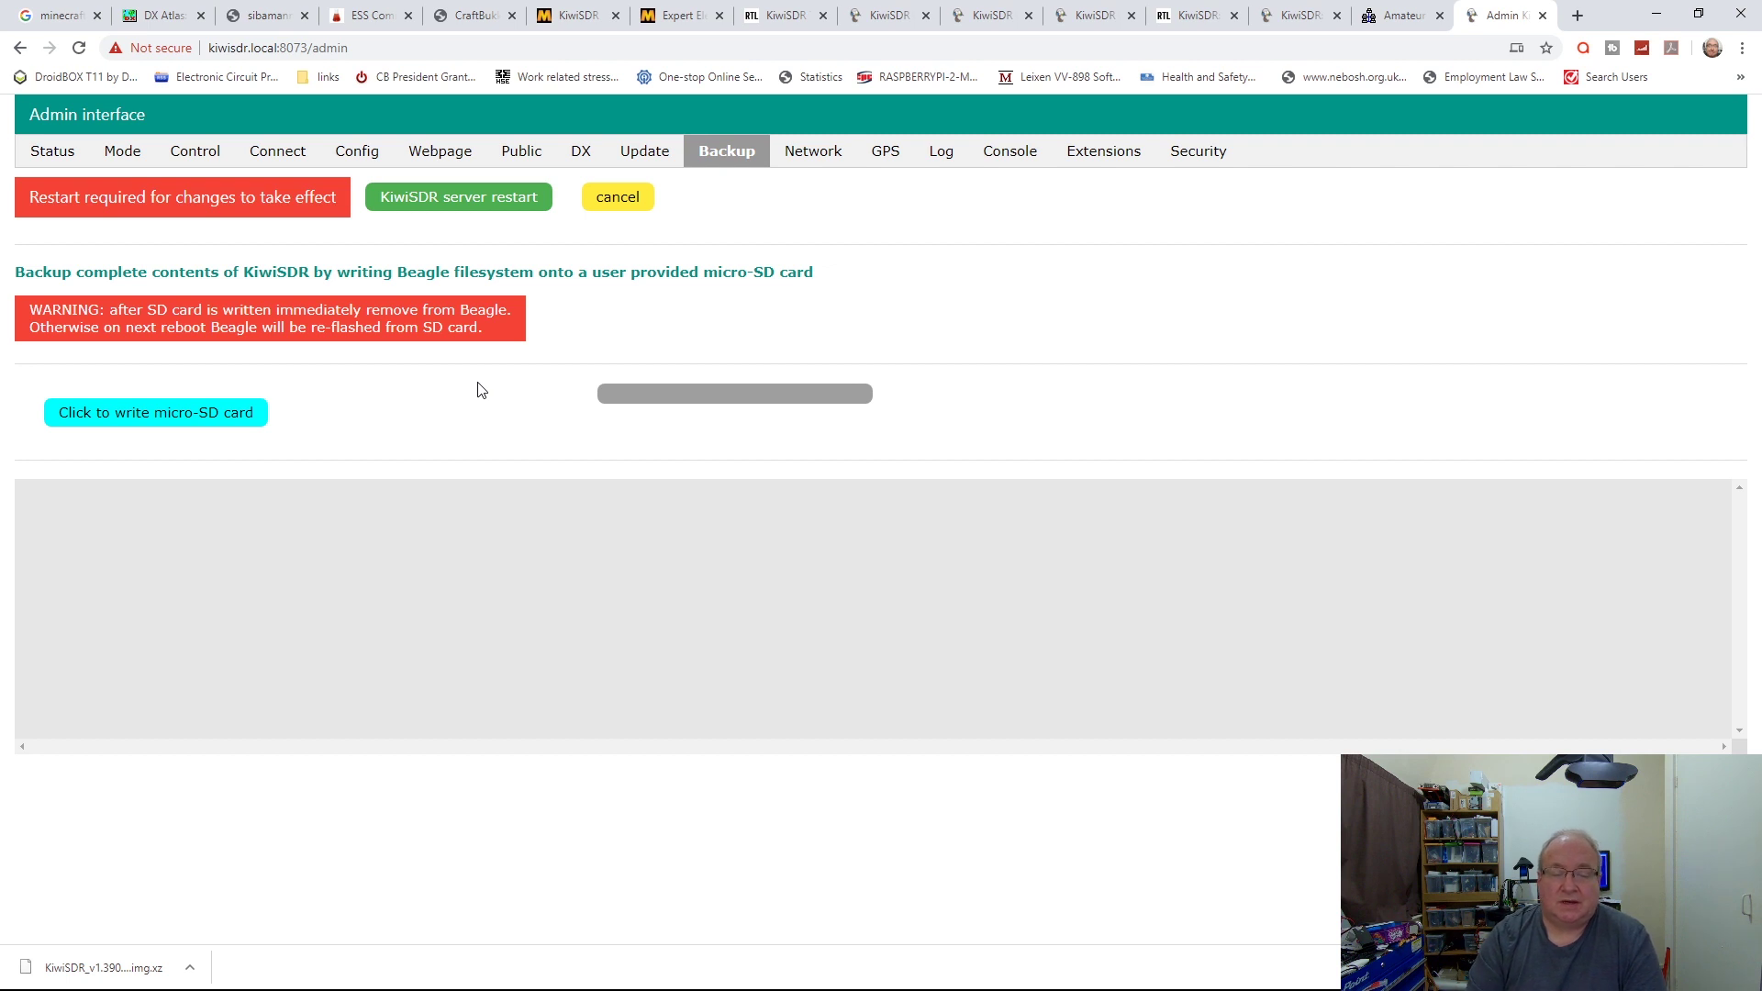
Examine the Network settings for ports, IP addressing, the external port check, the IP address blacklist and the proxy server.
left_click(813, 152)
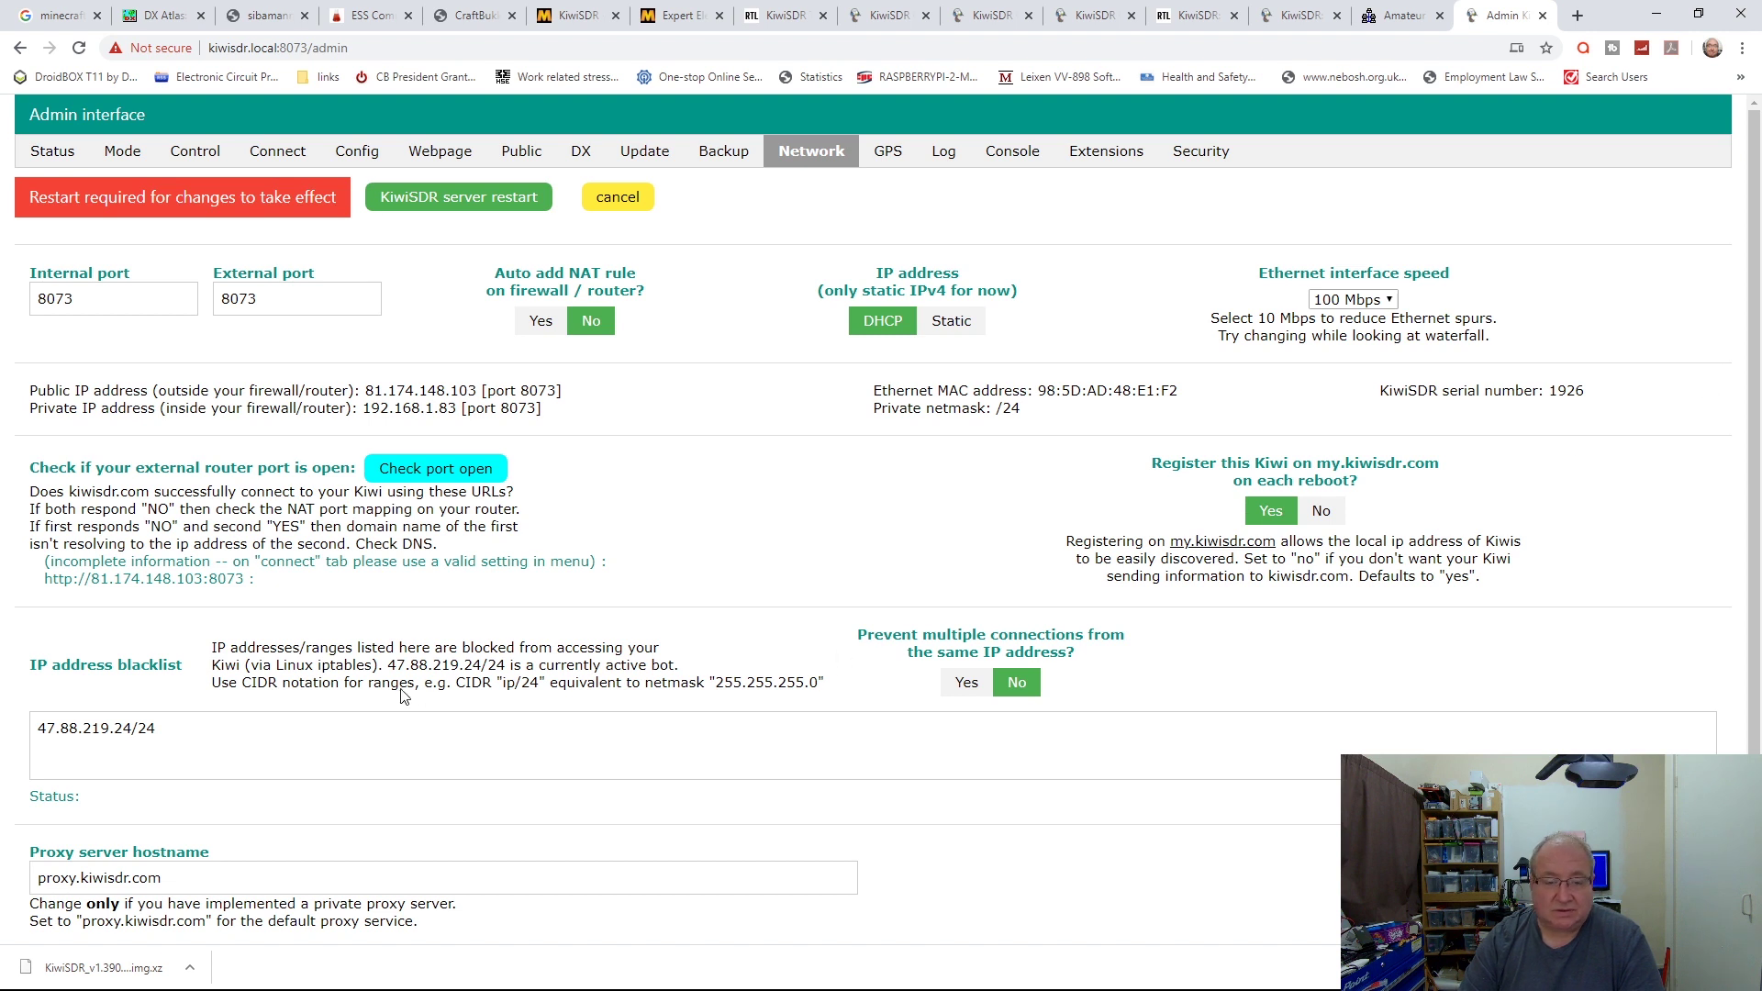
left_click(158, 735)
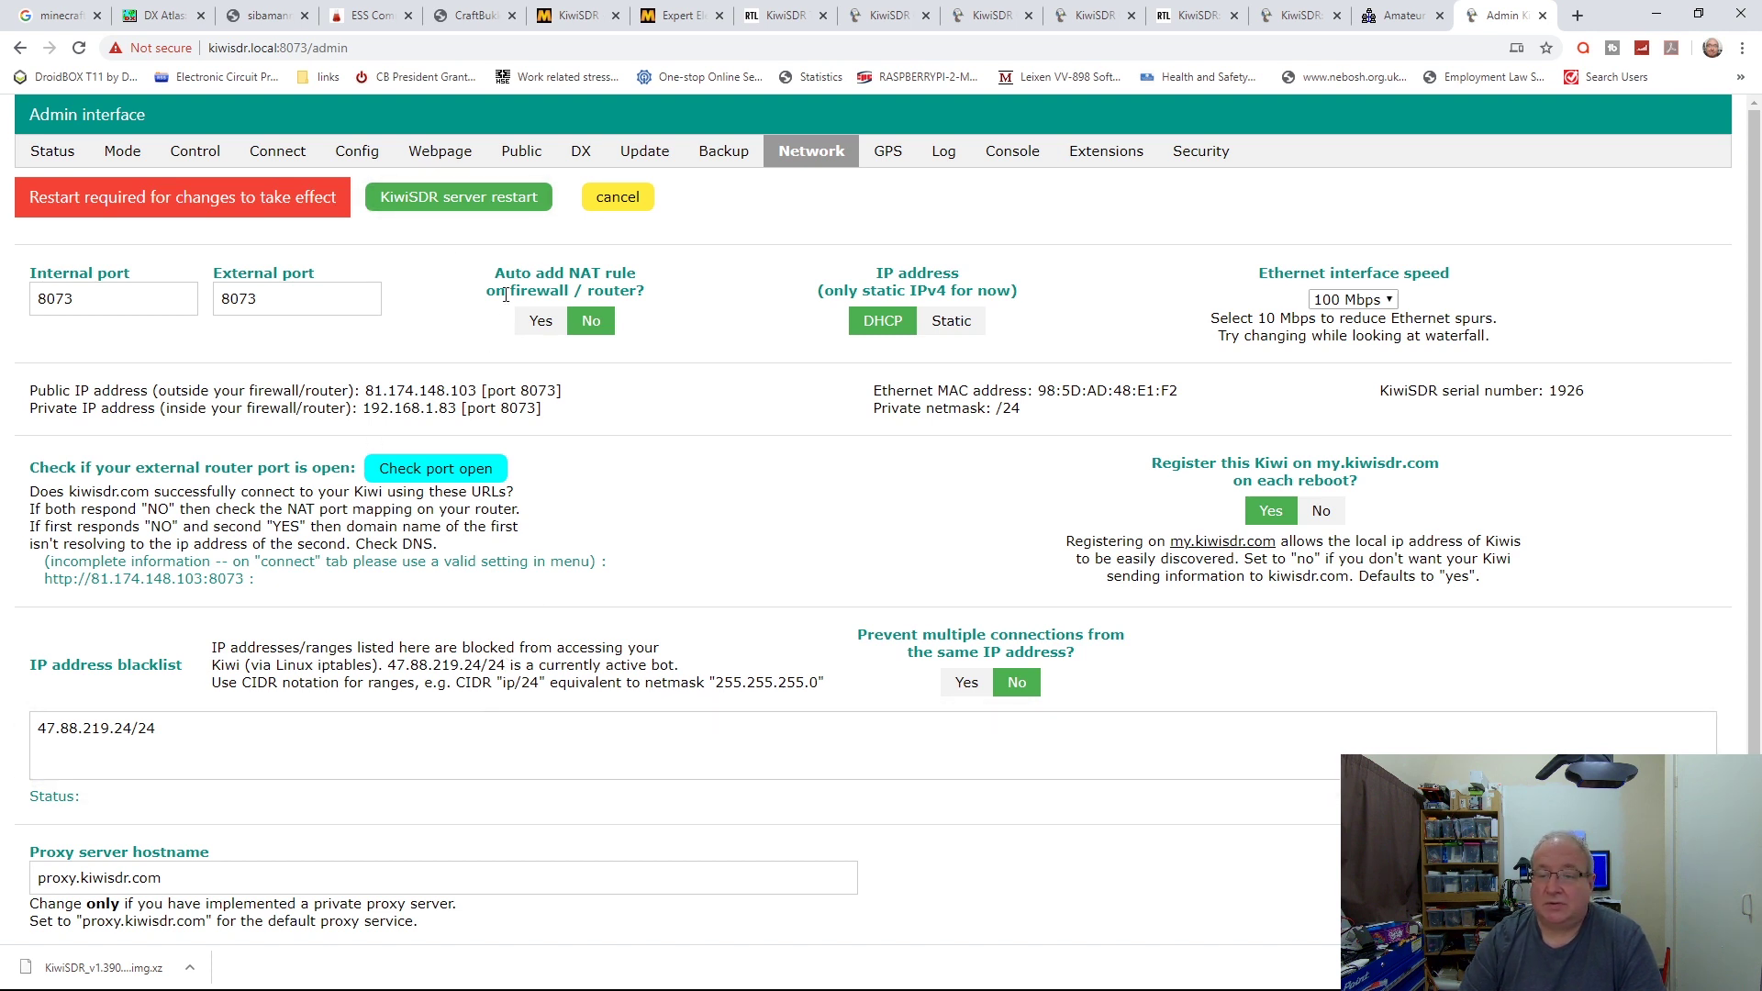
scroll(507, 677, "down", 1)
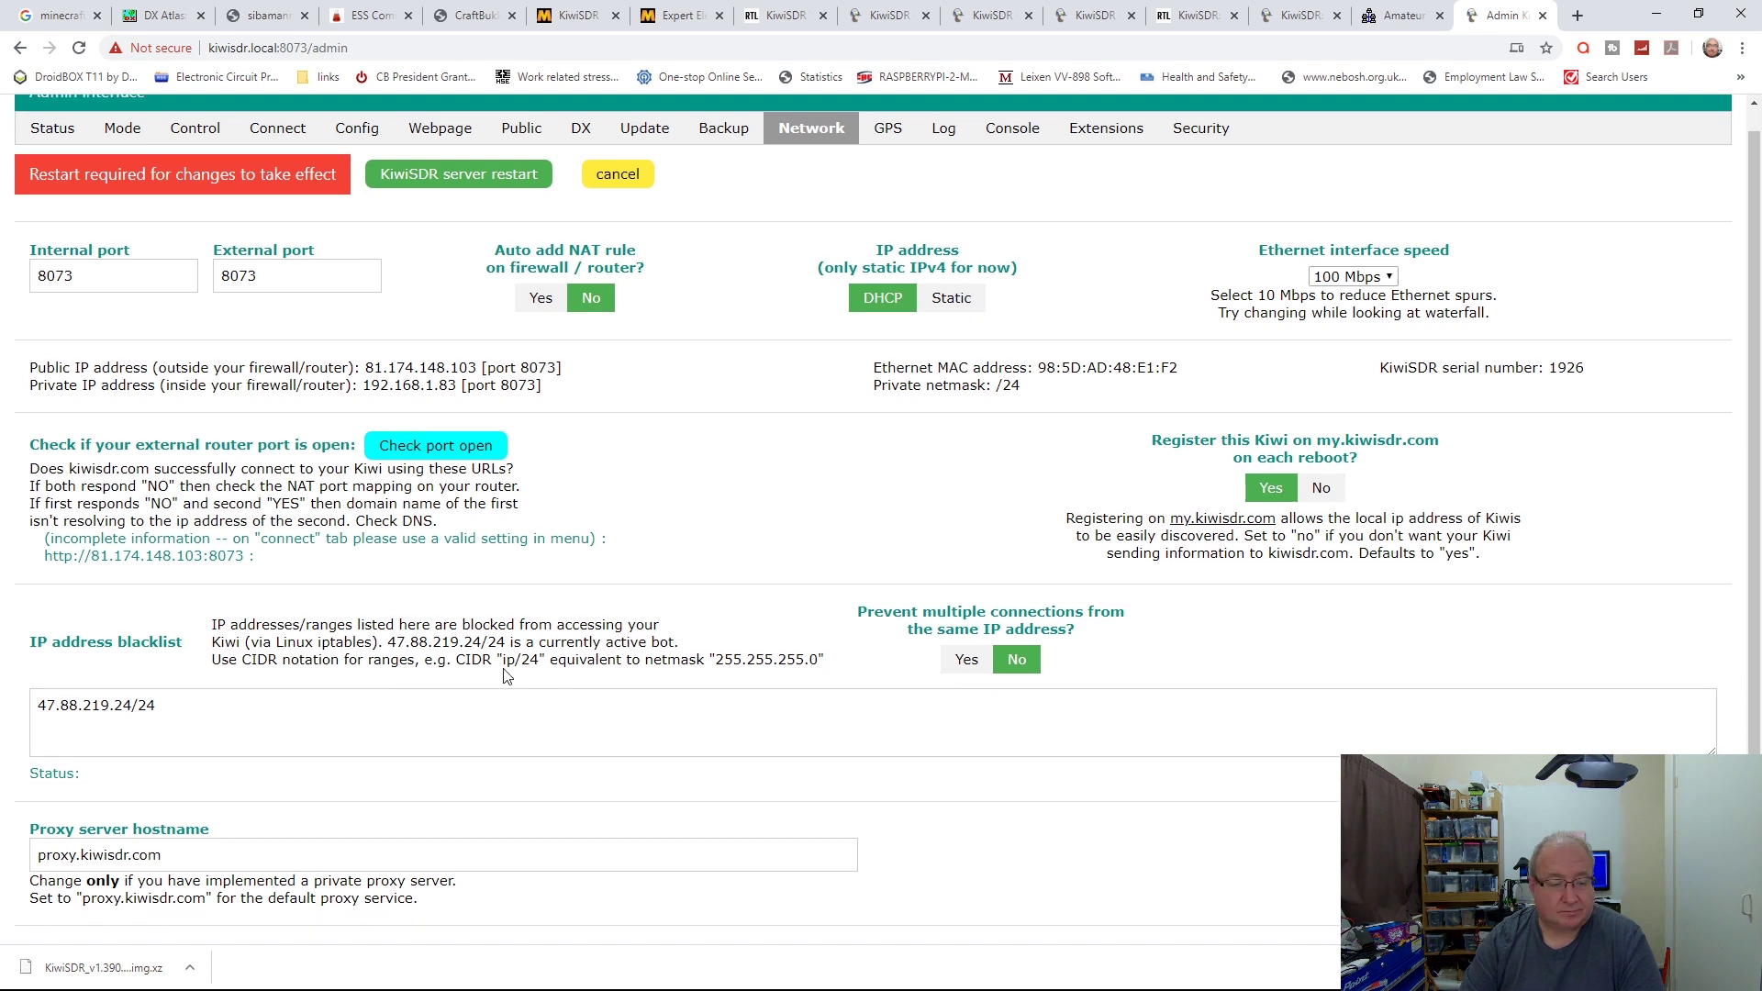
scroll(505, 715, "up", 1)
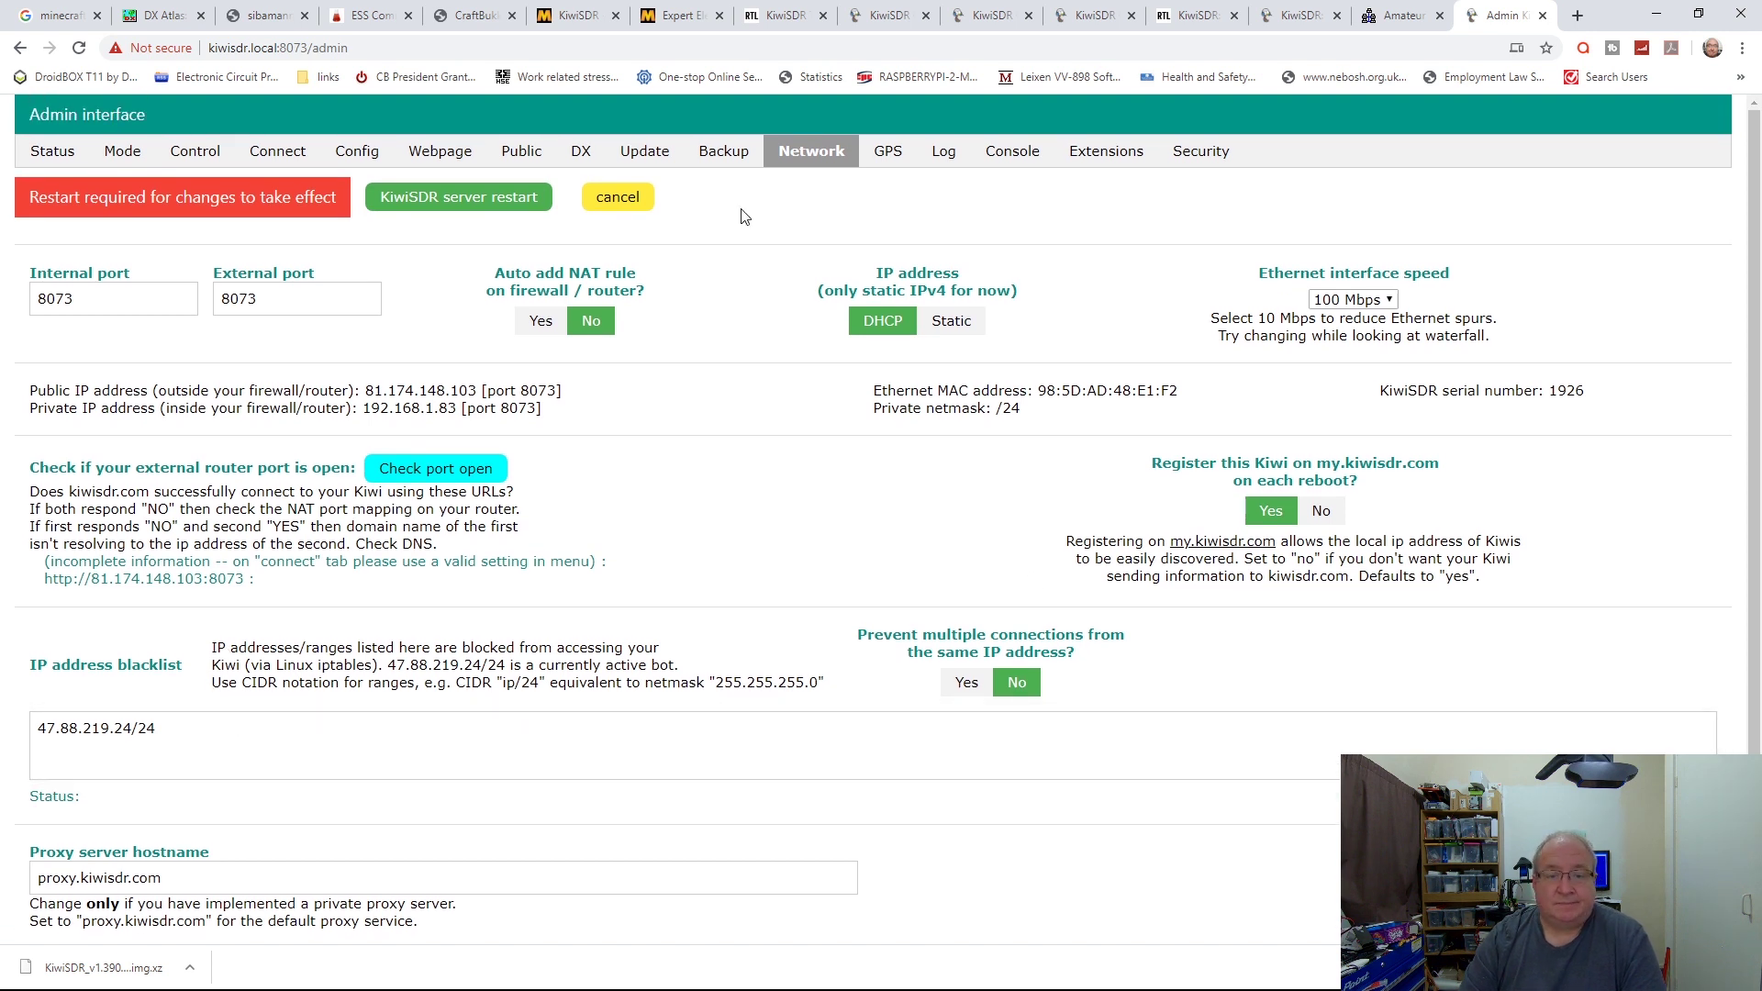
View the GPS satellite channel status, the KiwiSDR server log and the Beagle Debian console.
left_click(888, 150)
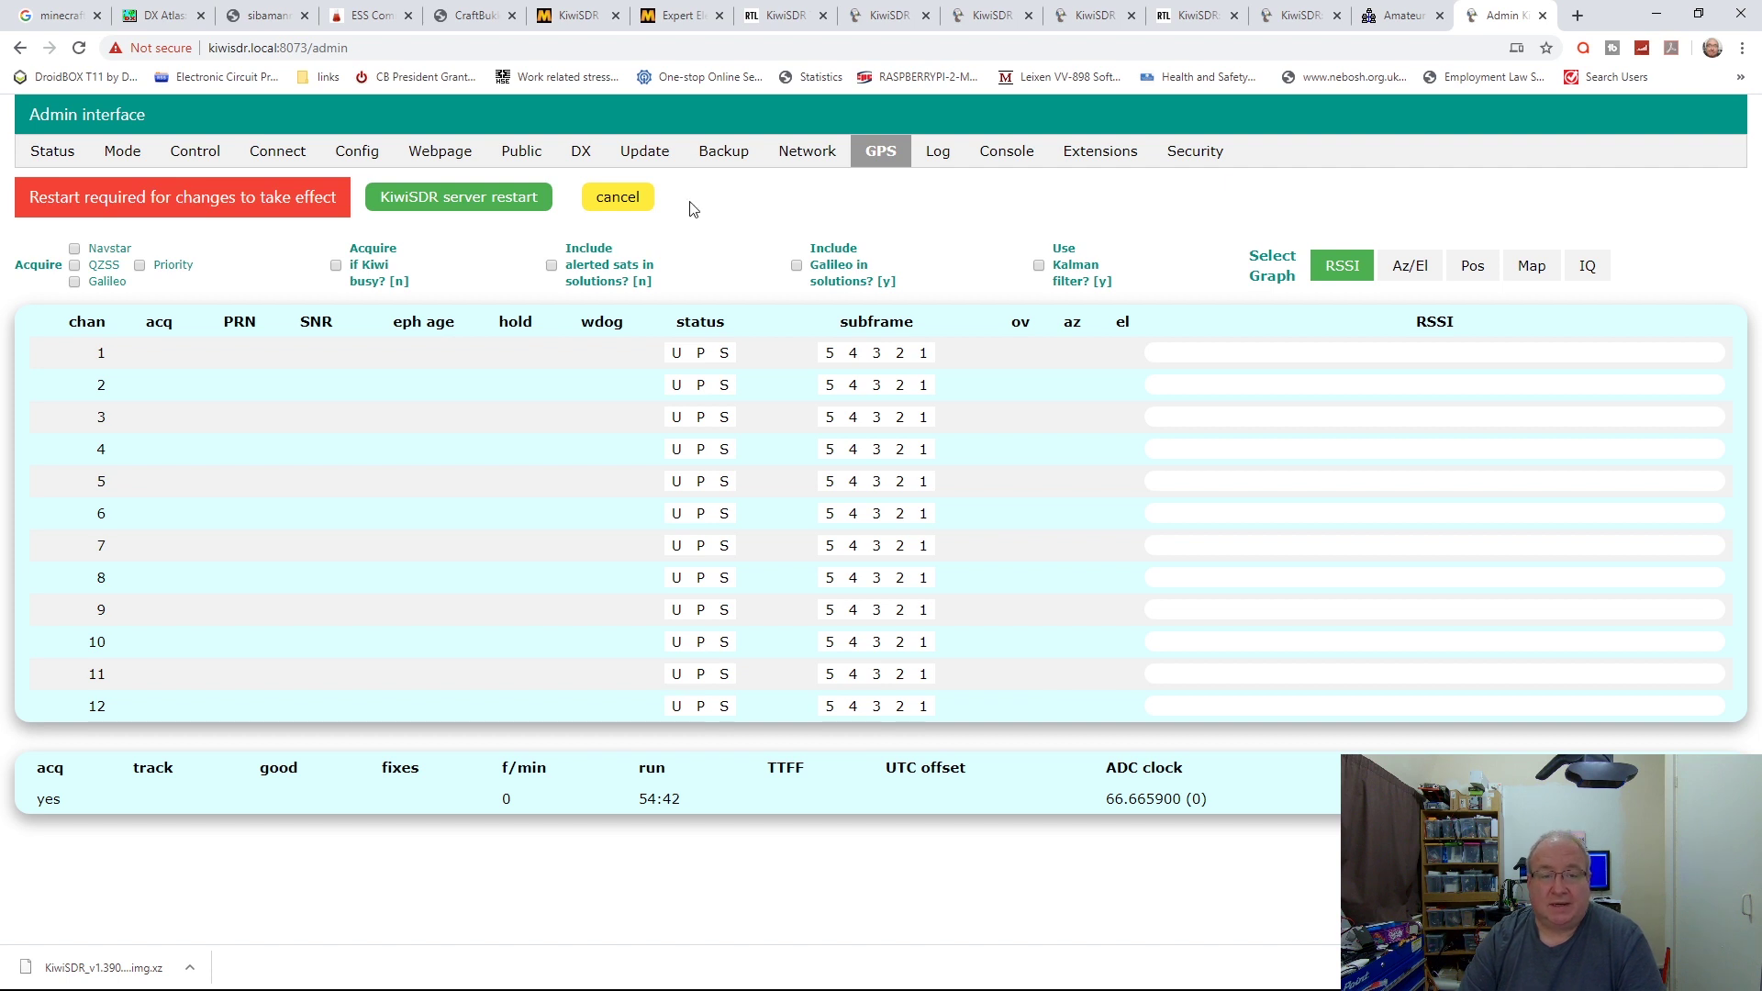
left_click(938, 154)
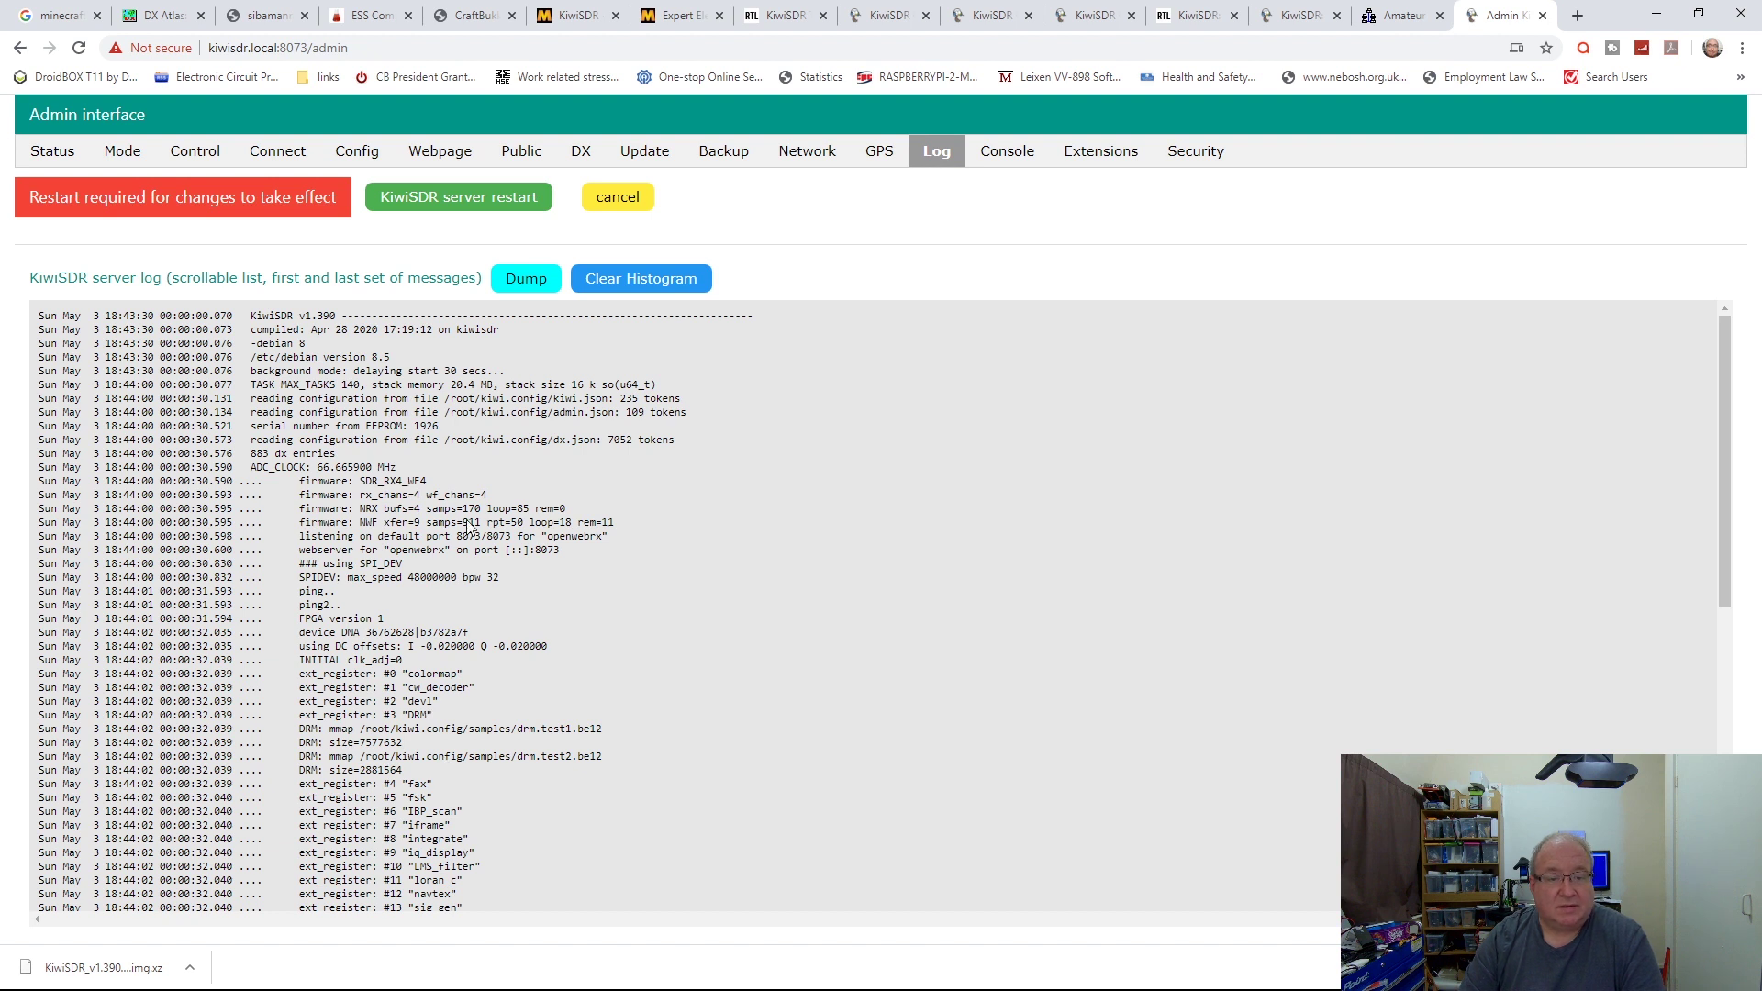
left_click(997, 156)
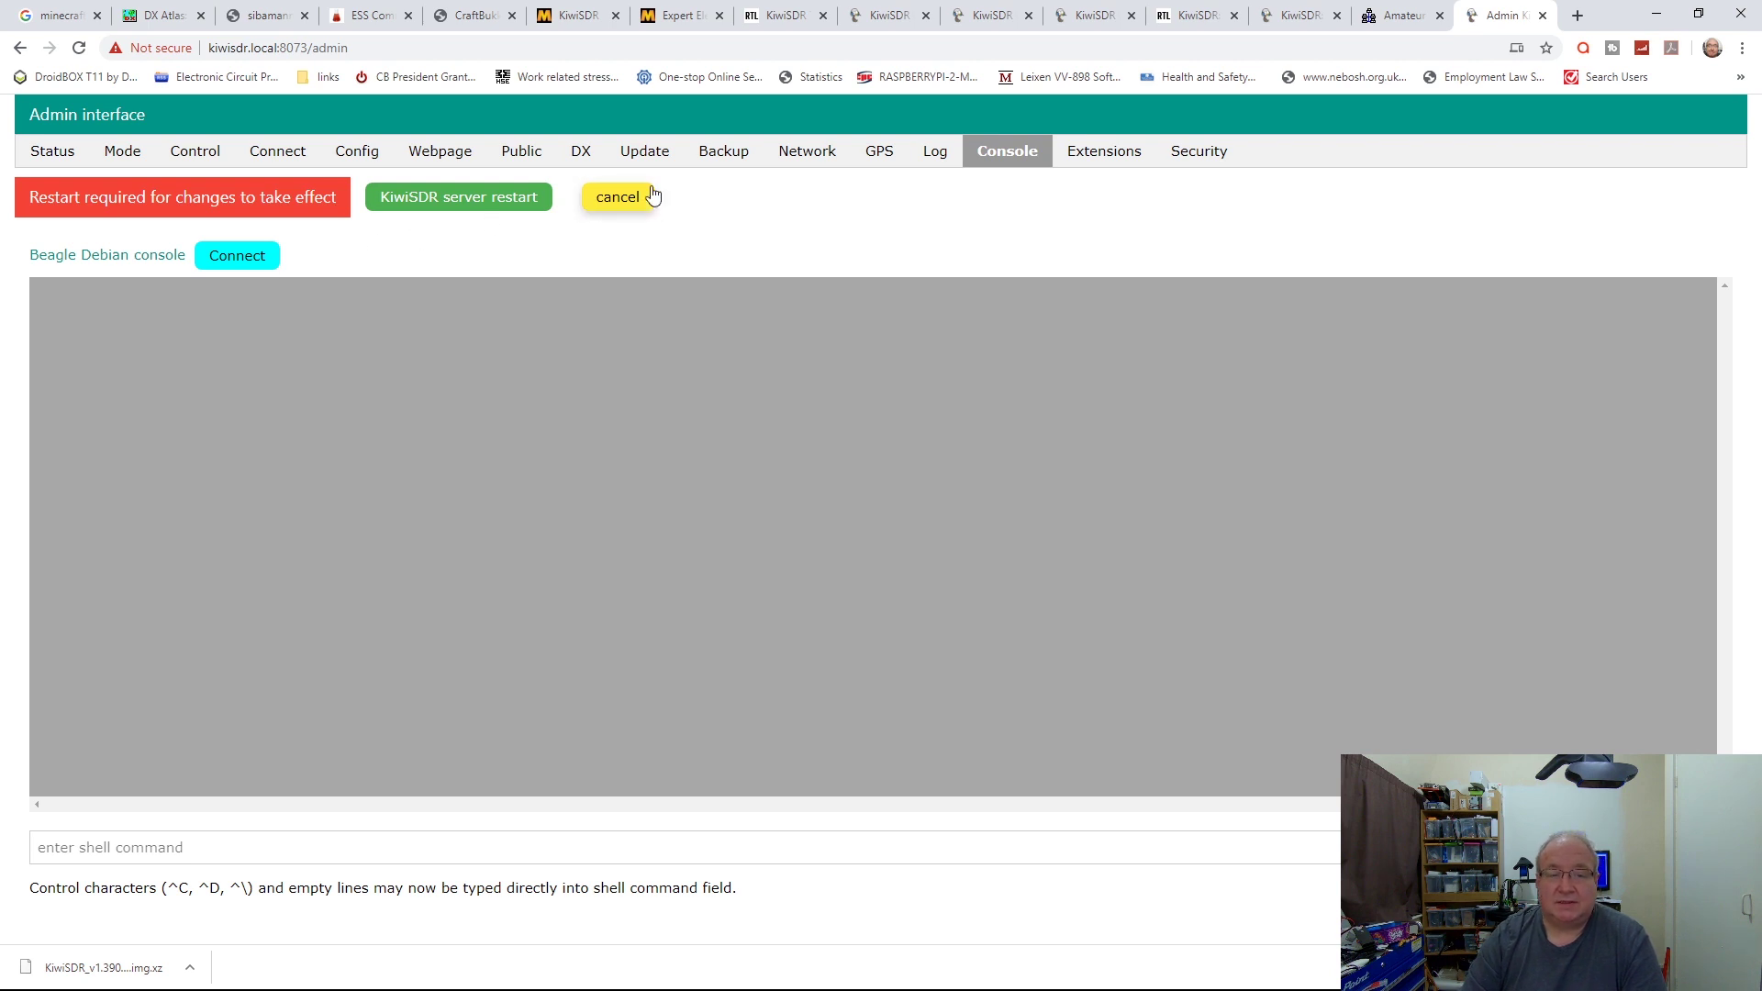
Look through the extension configuration pages, including WSPR, FAX, iframe, Integrate, IQ and Navtex.
left_click(1097, 168)
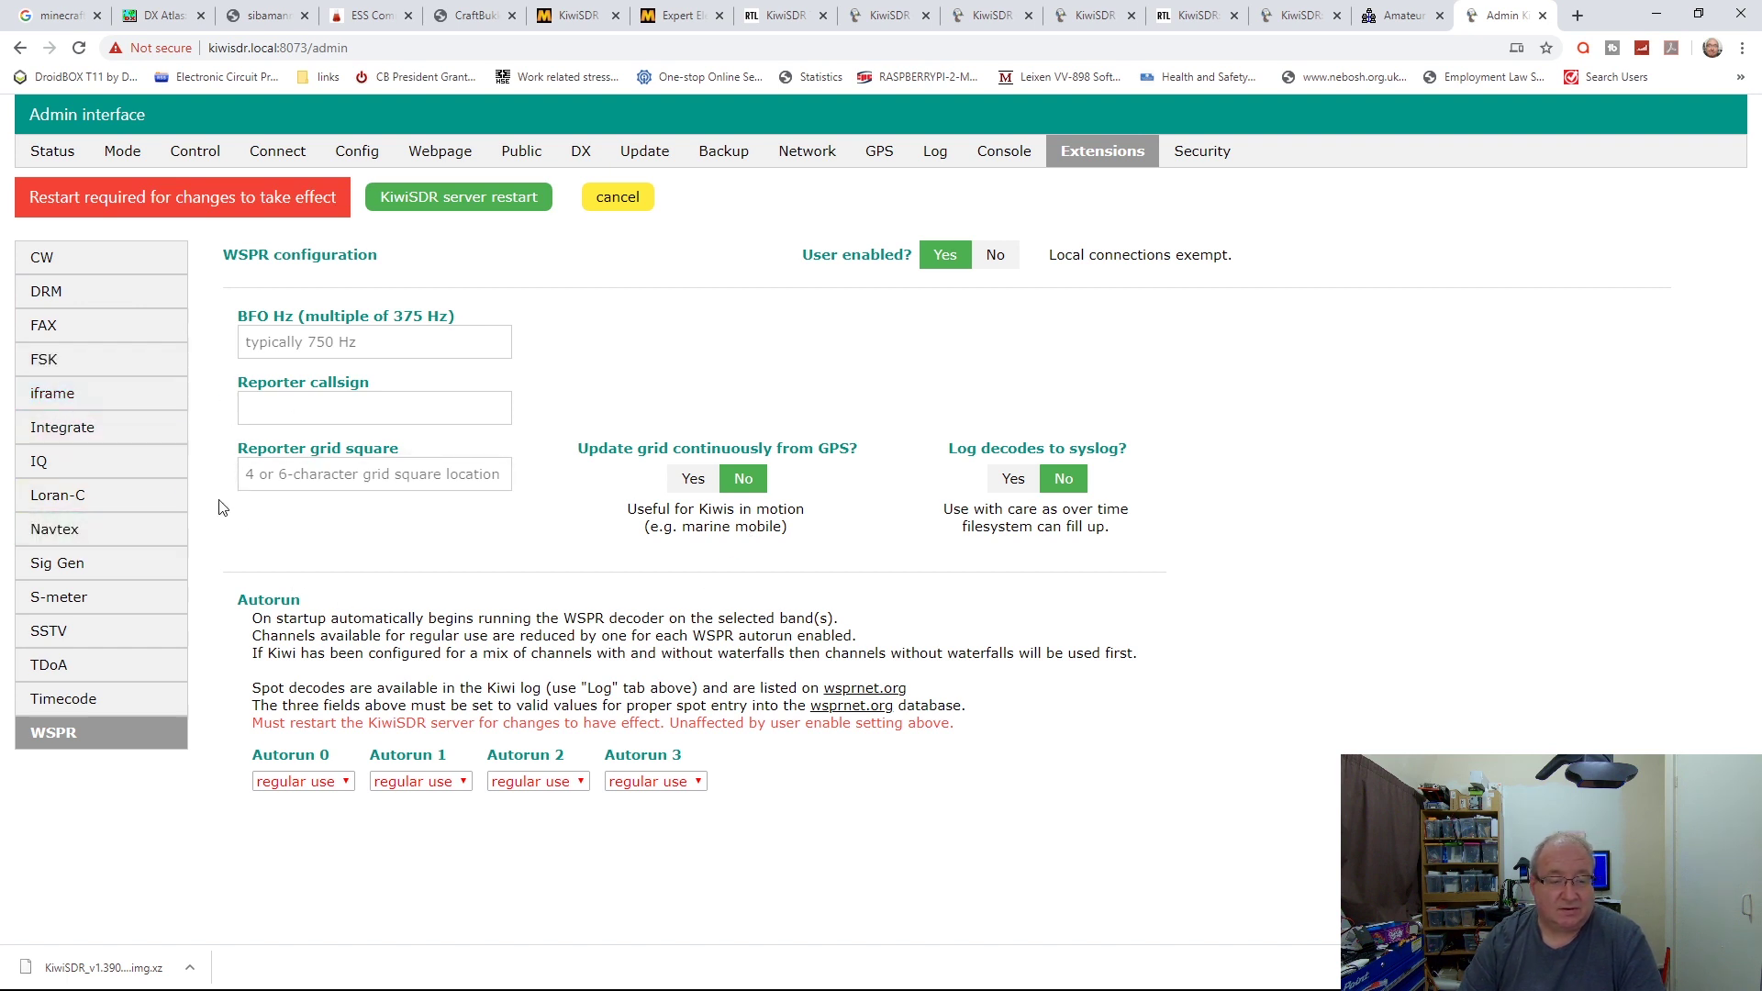
left_click(64, 328)
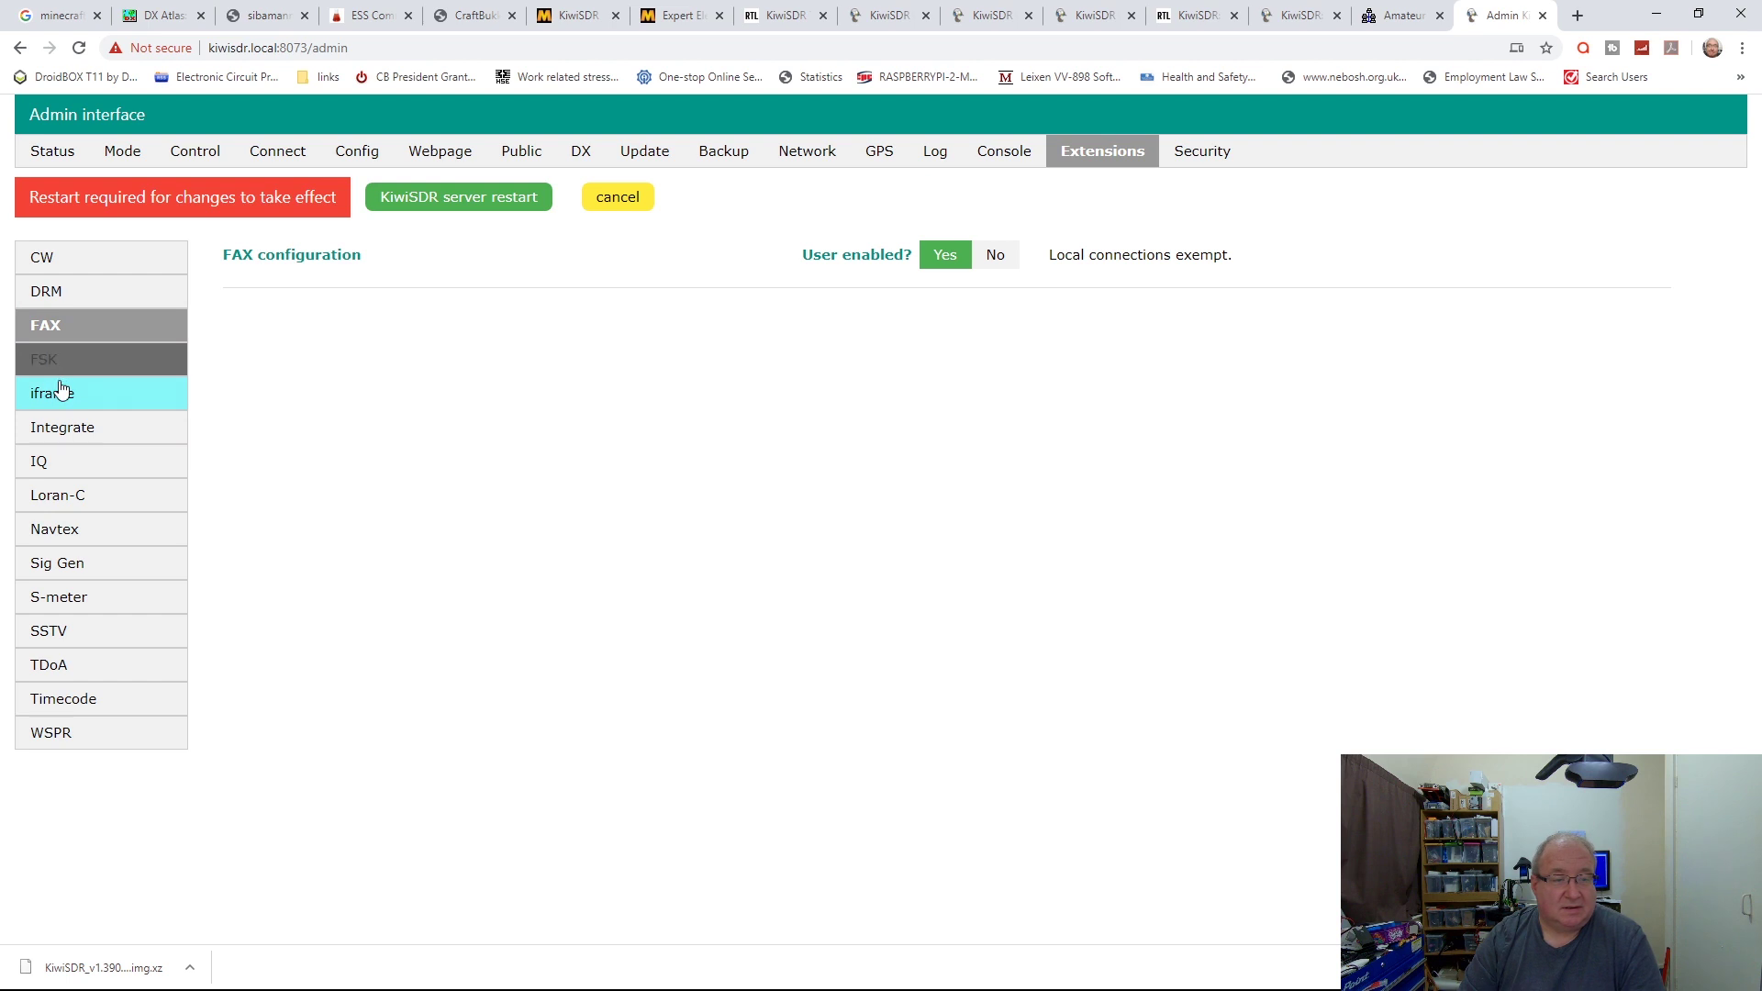
left_click(58, 391)
left_click(57, 424)
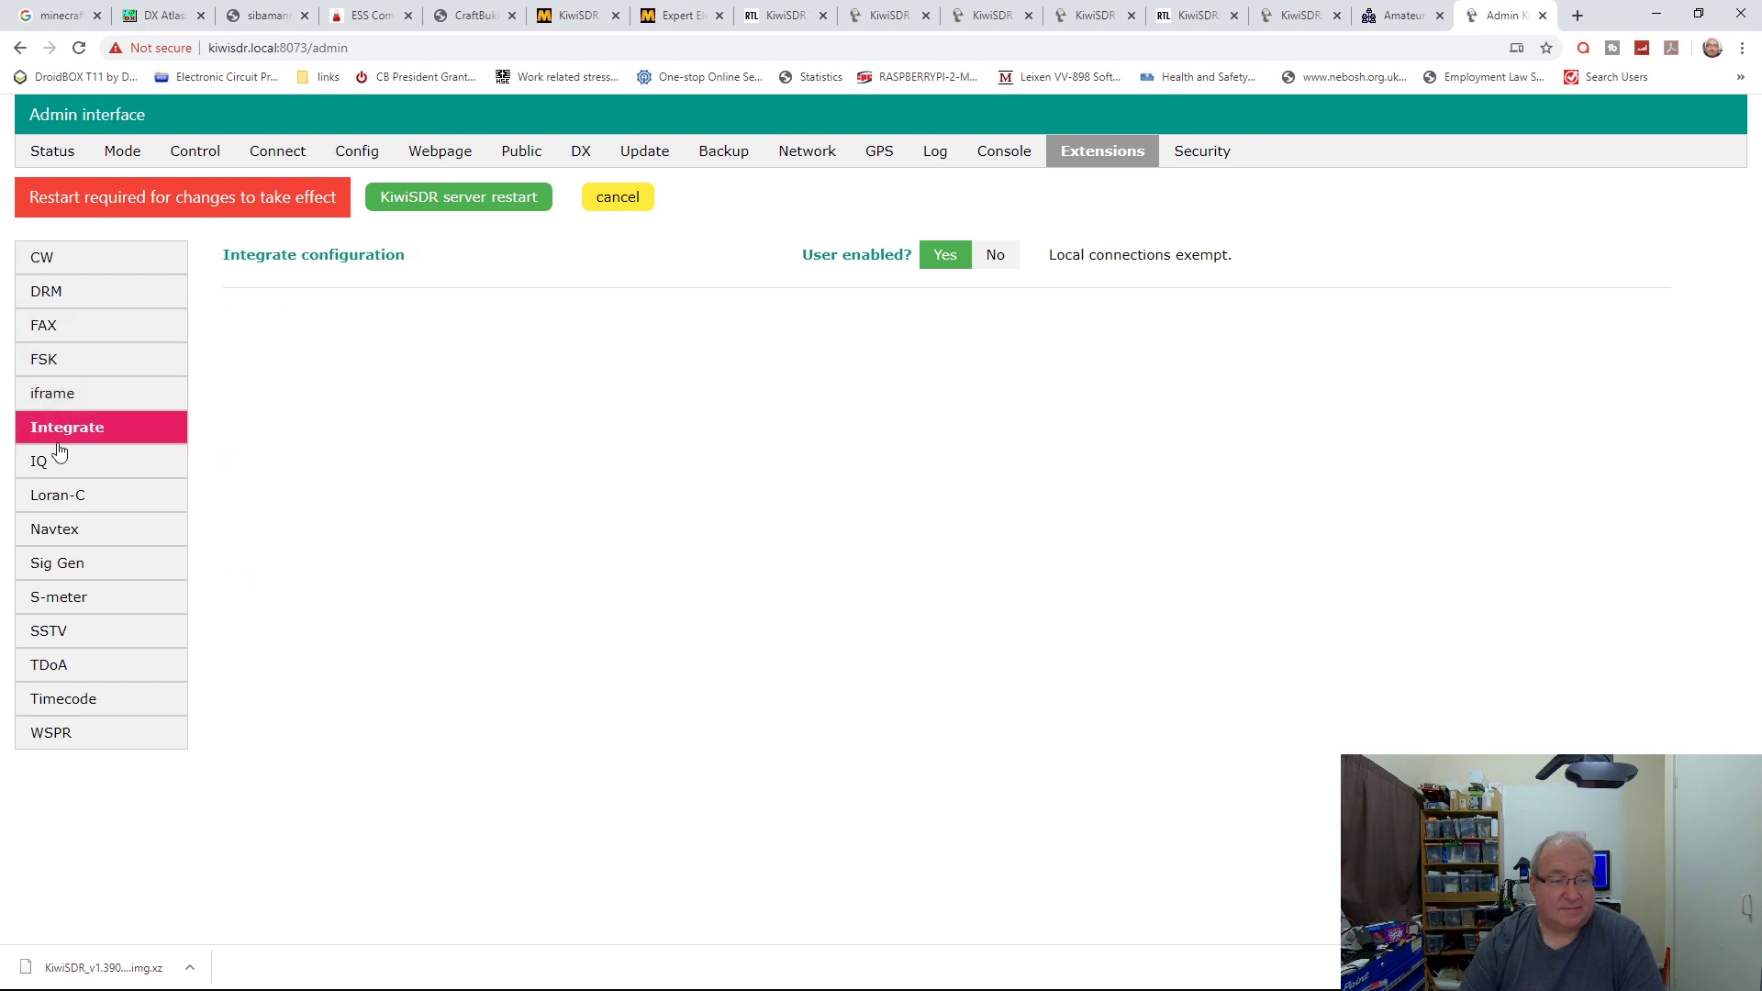
left_click(55, 461)
left_click(81, 539)
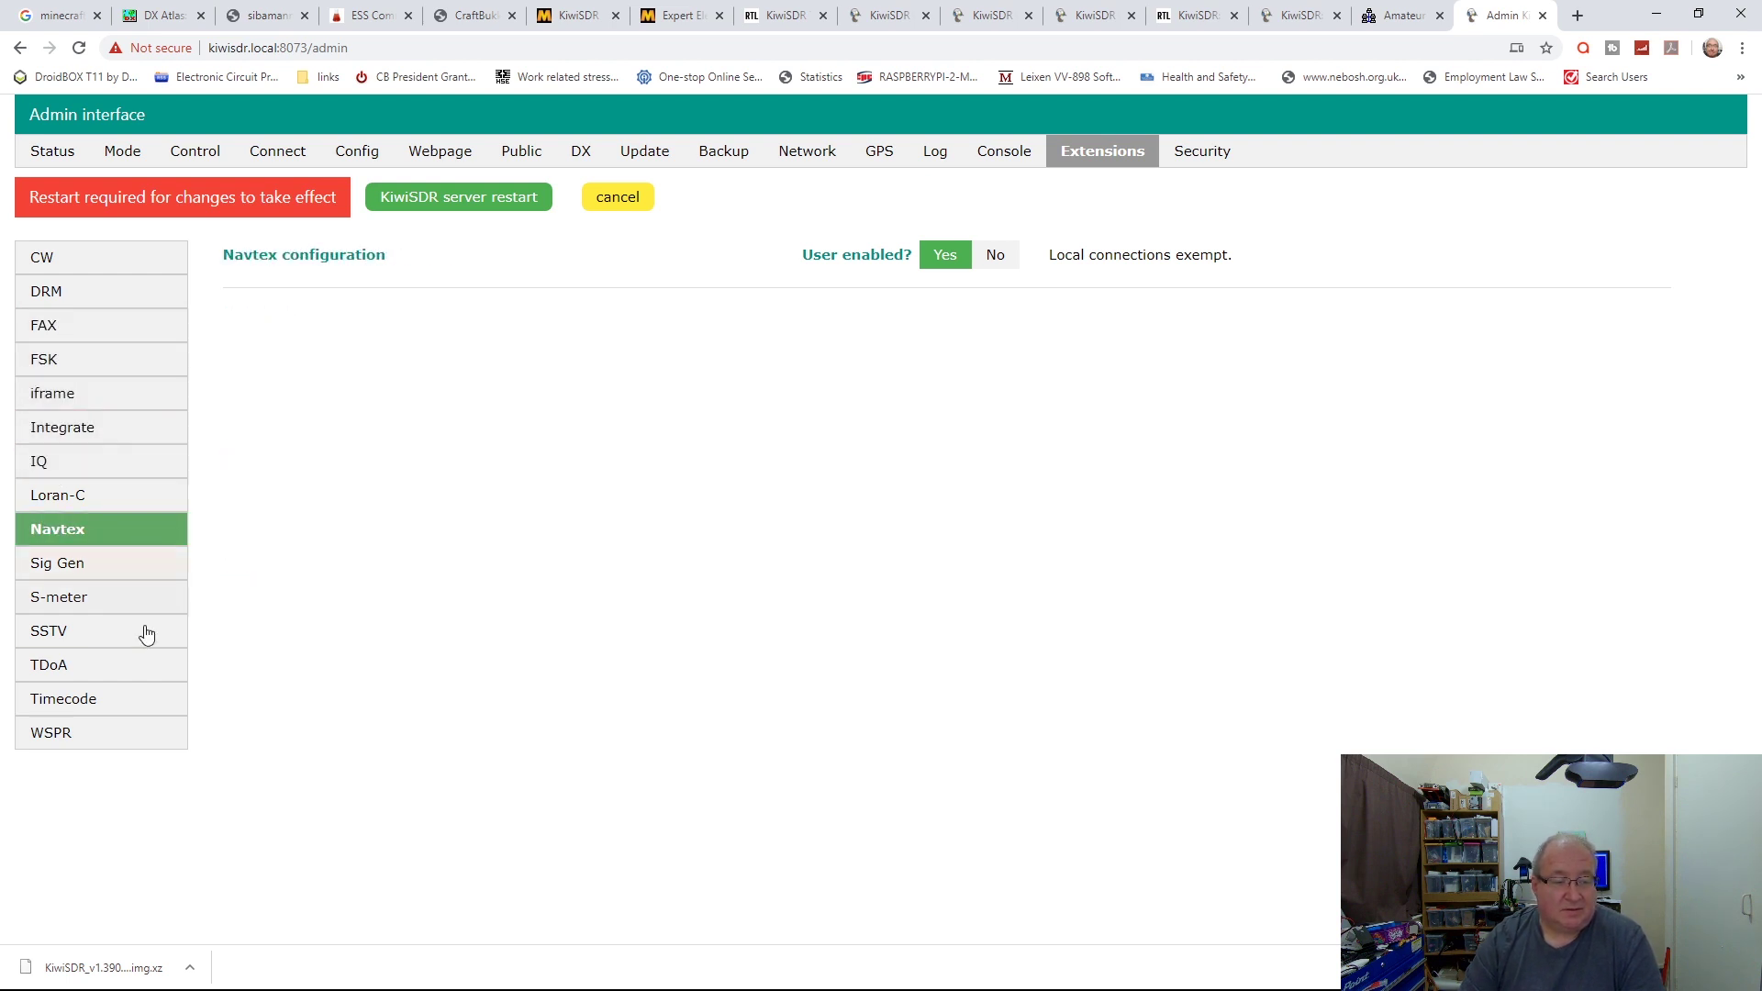
Examine the Security settings for auto-login, user and admin passwords and GPS timestamps, and return to the Config page.
left_click(1186, 158)
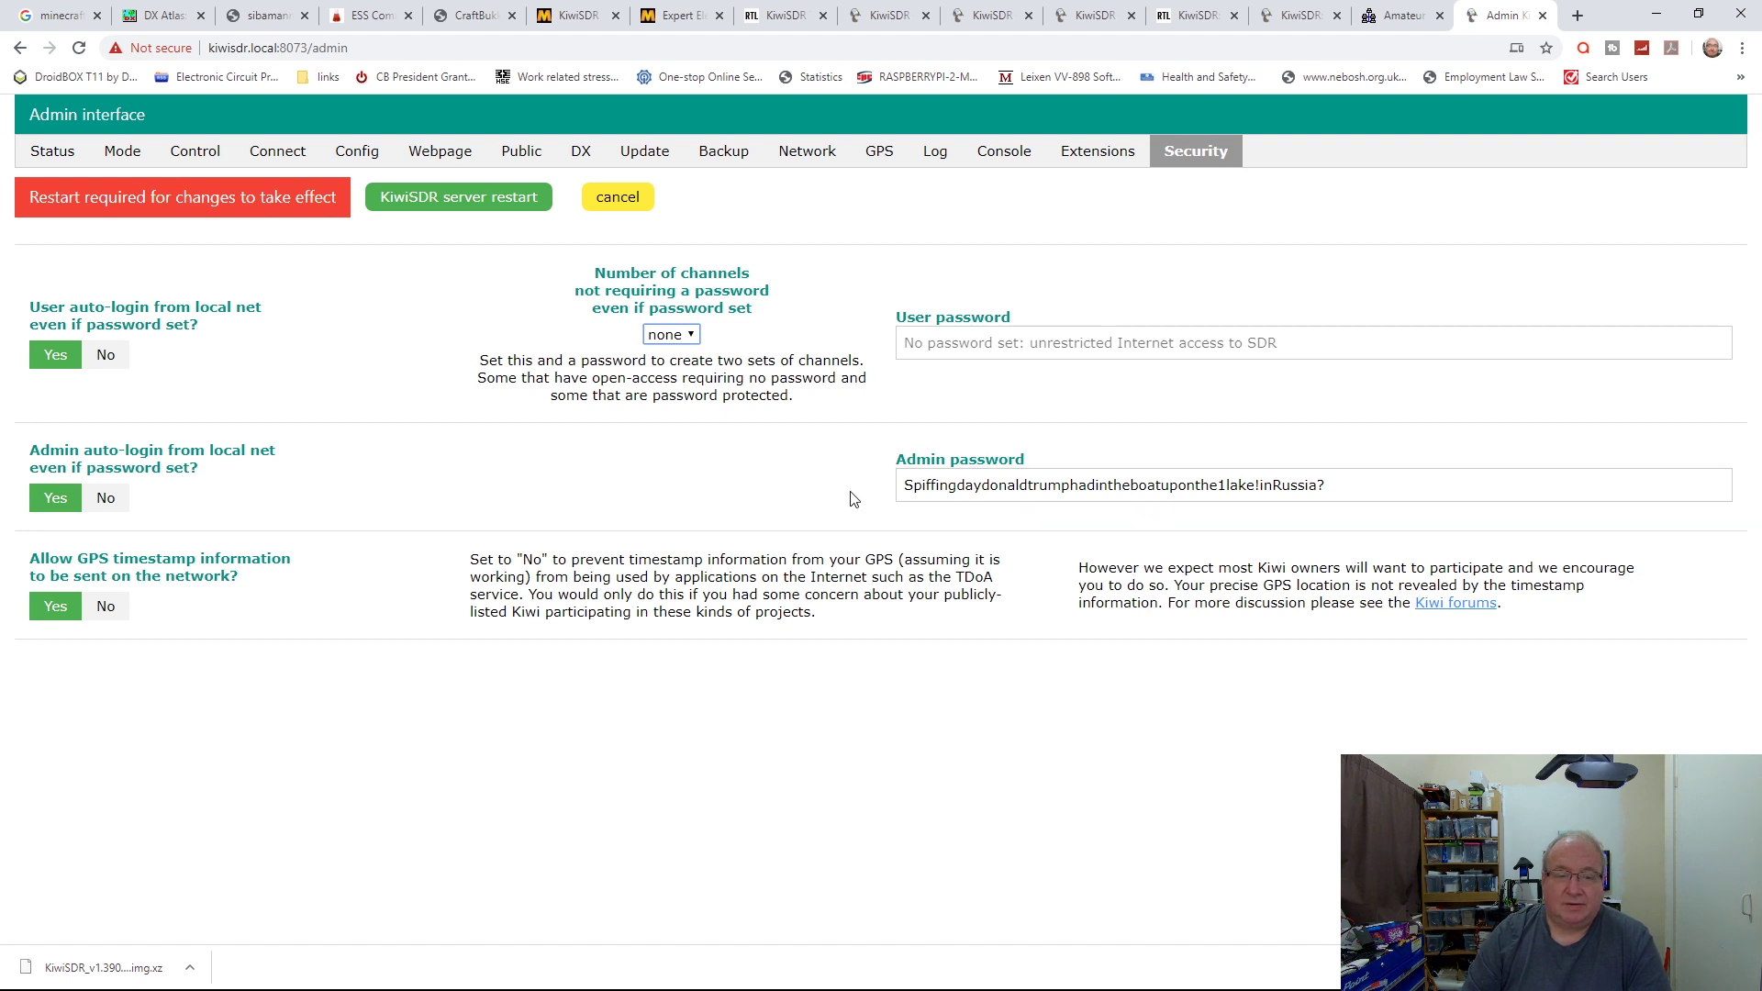
left_click(344, 161)
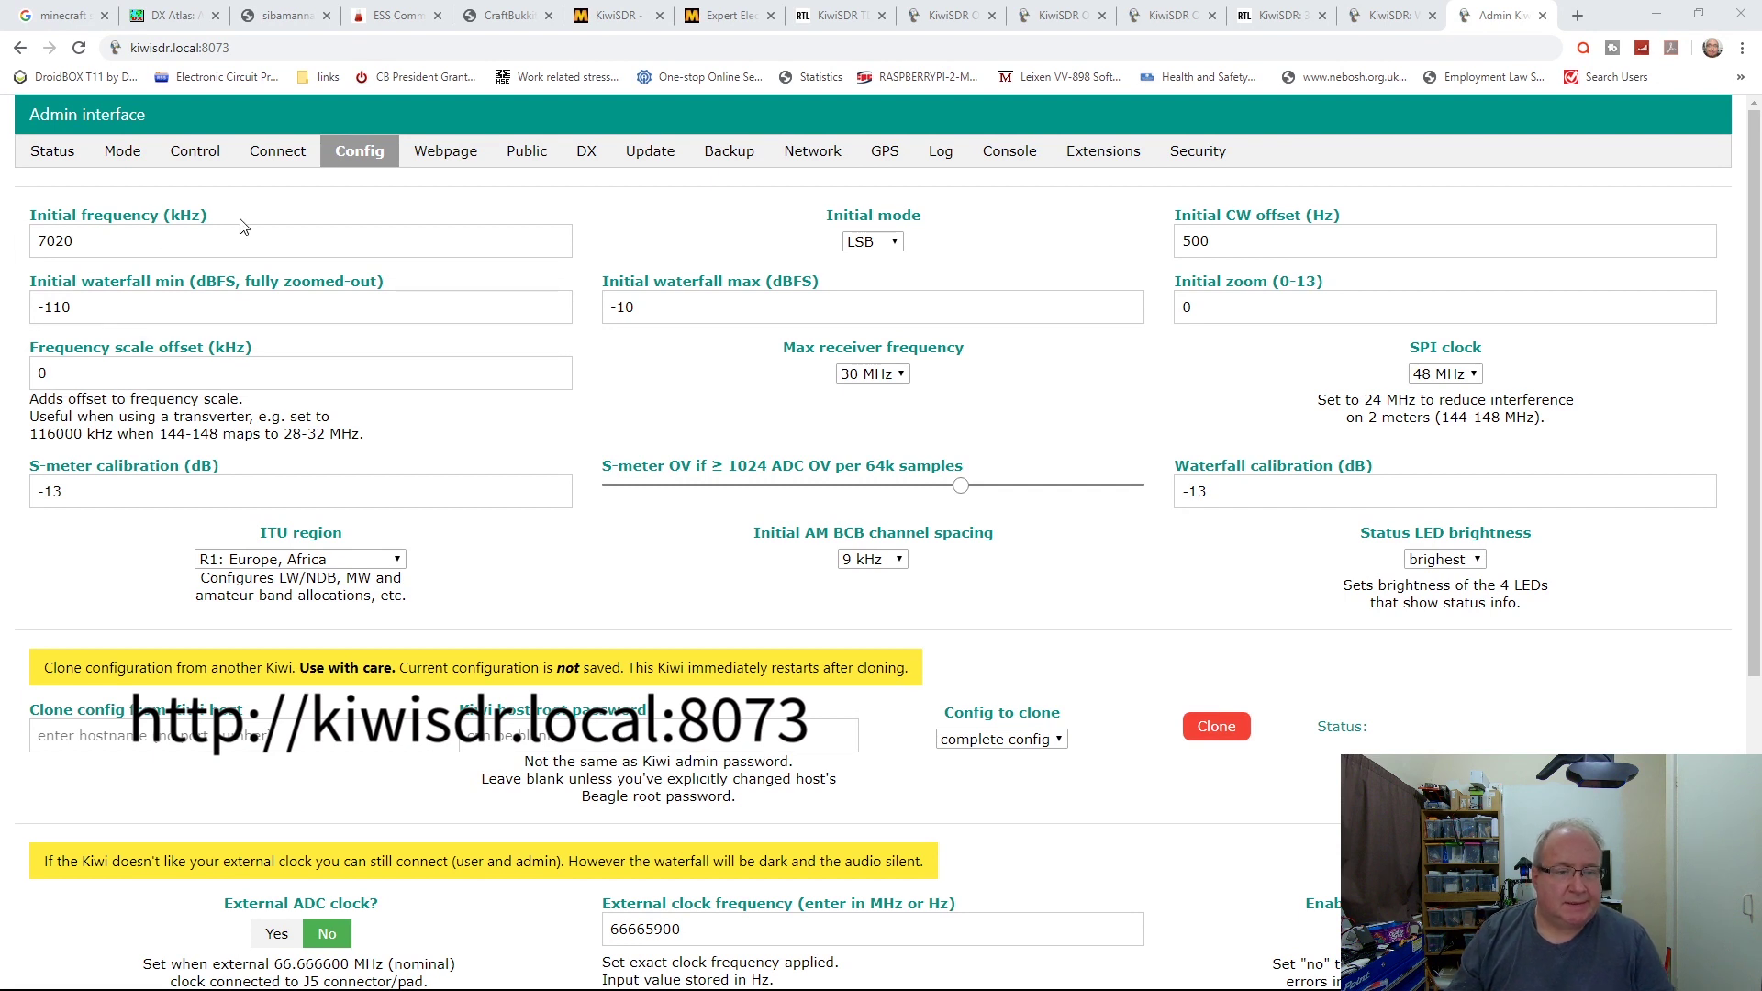
Load the receiver page at kiwisdr.local:8073 and start OpenWebRX.
left_click(268, 48)
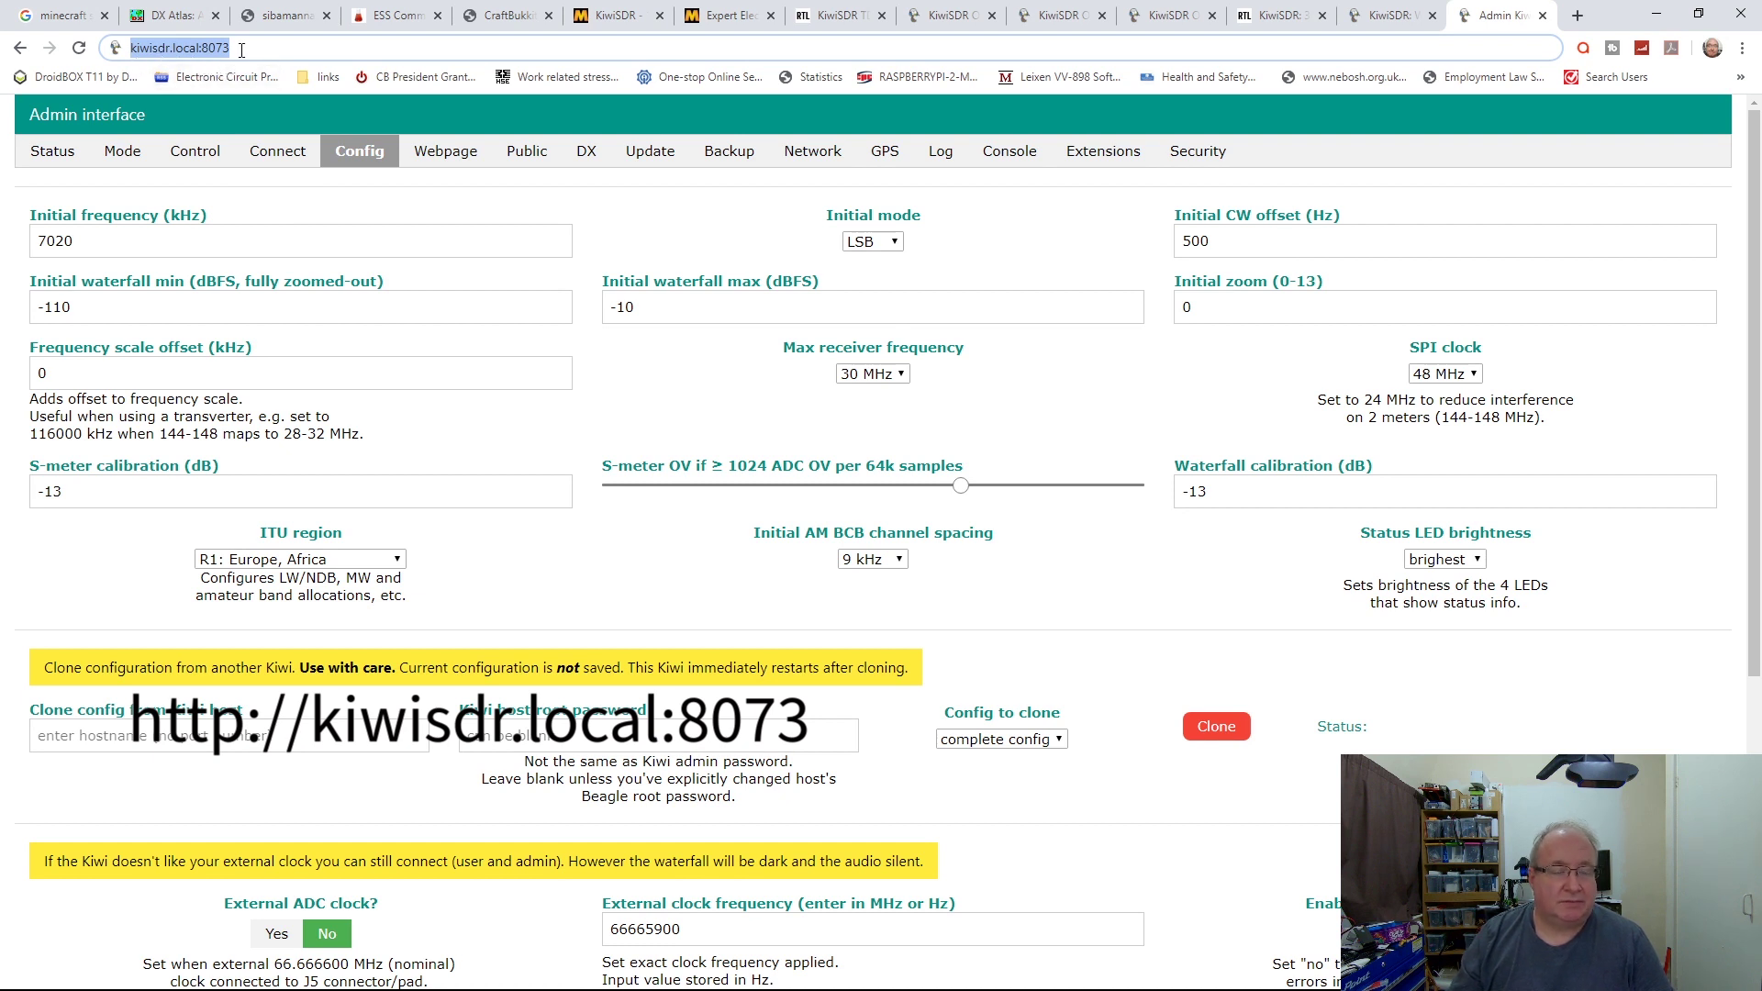
key("Return")
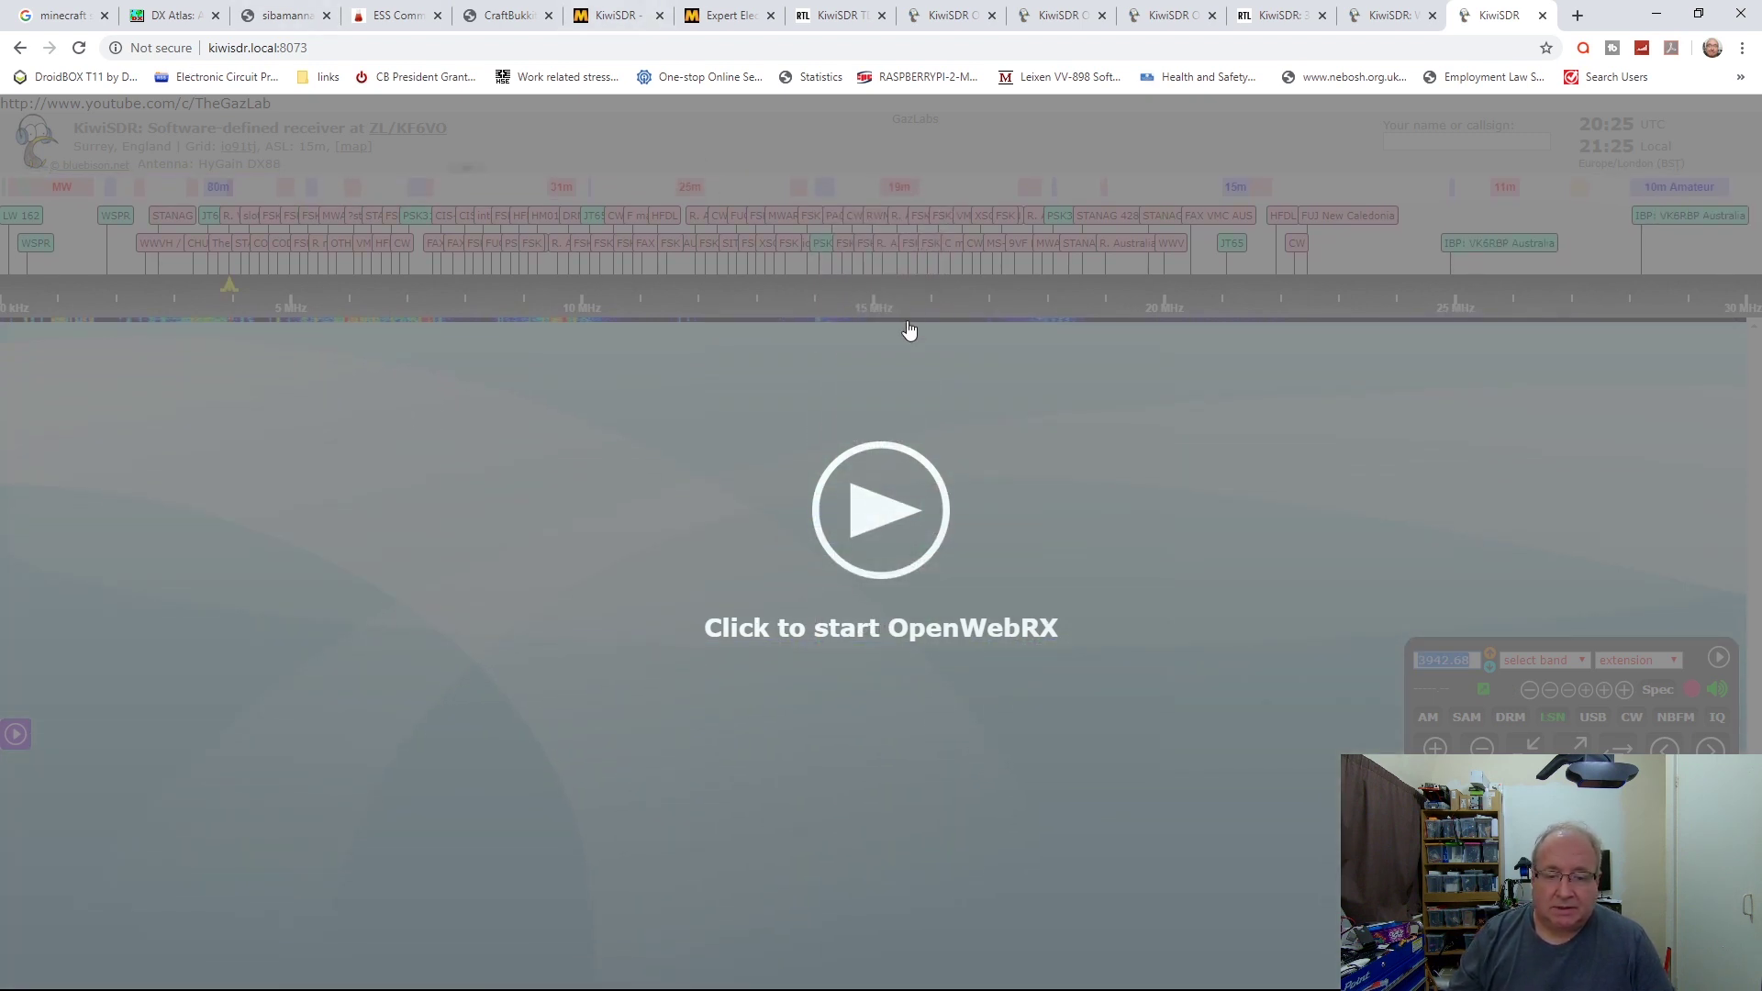
left_click(879, 526)
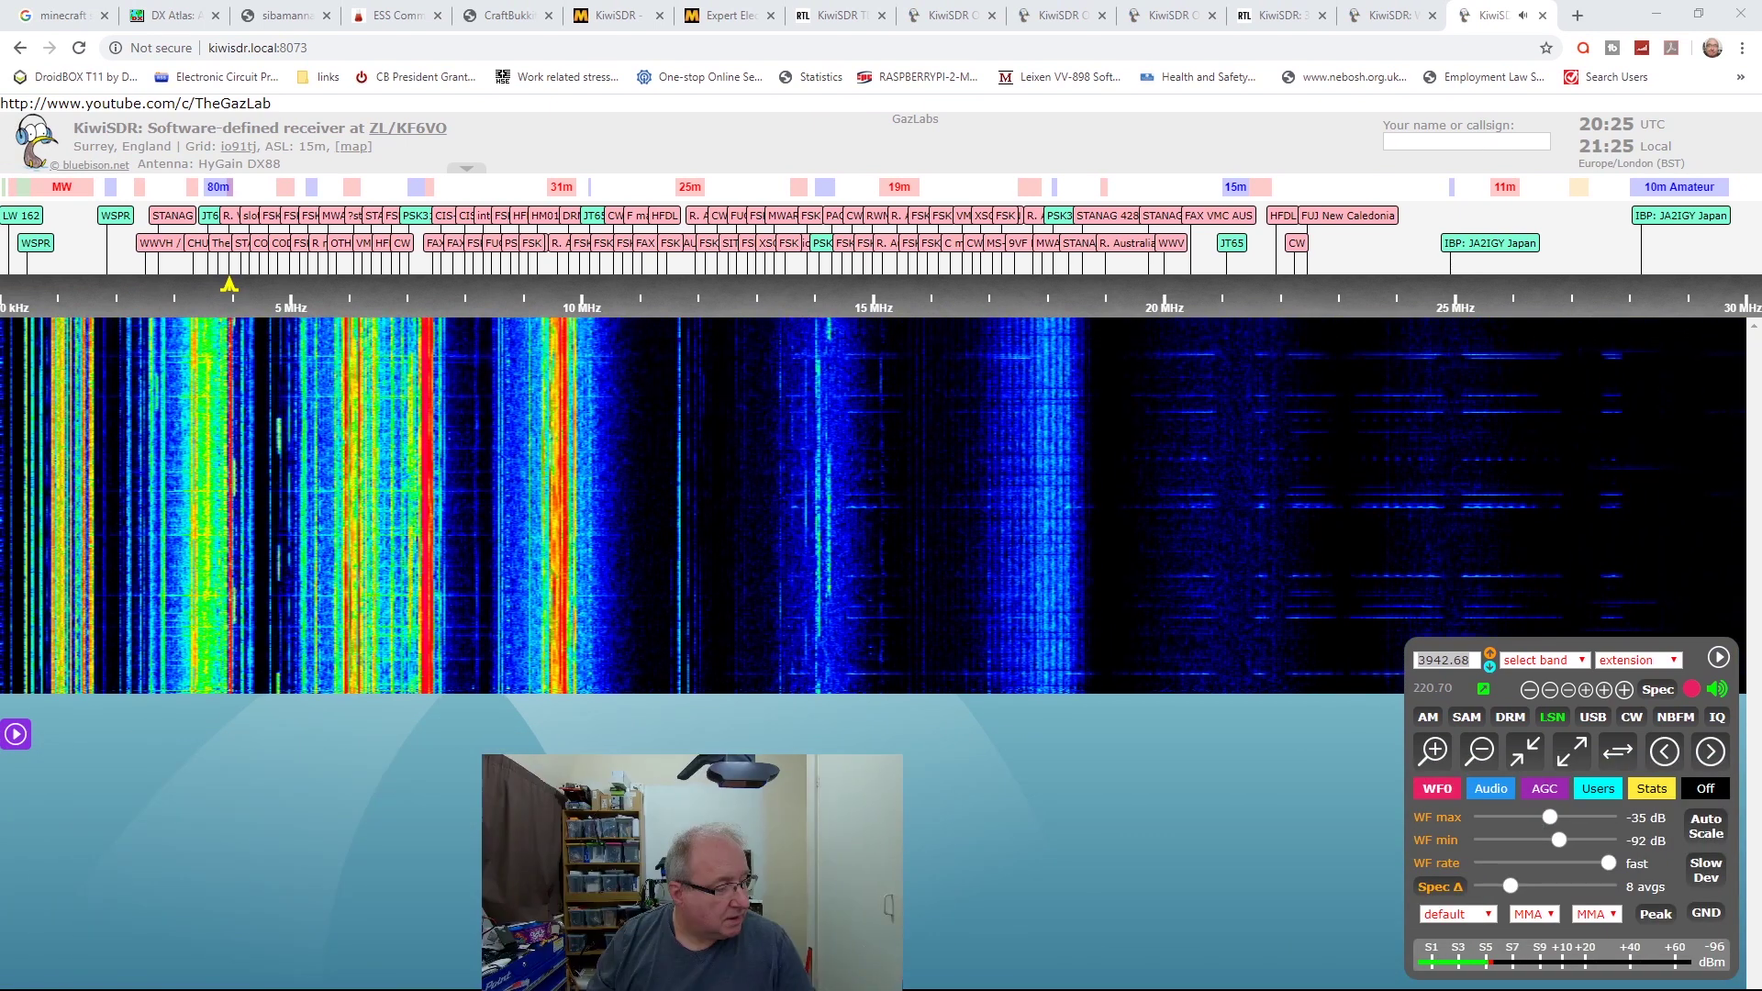
left_click(16, 734)
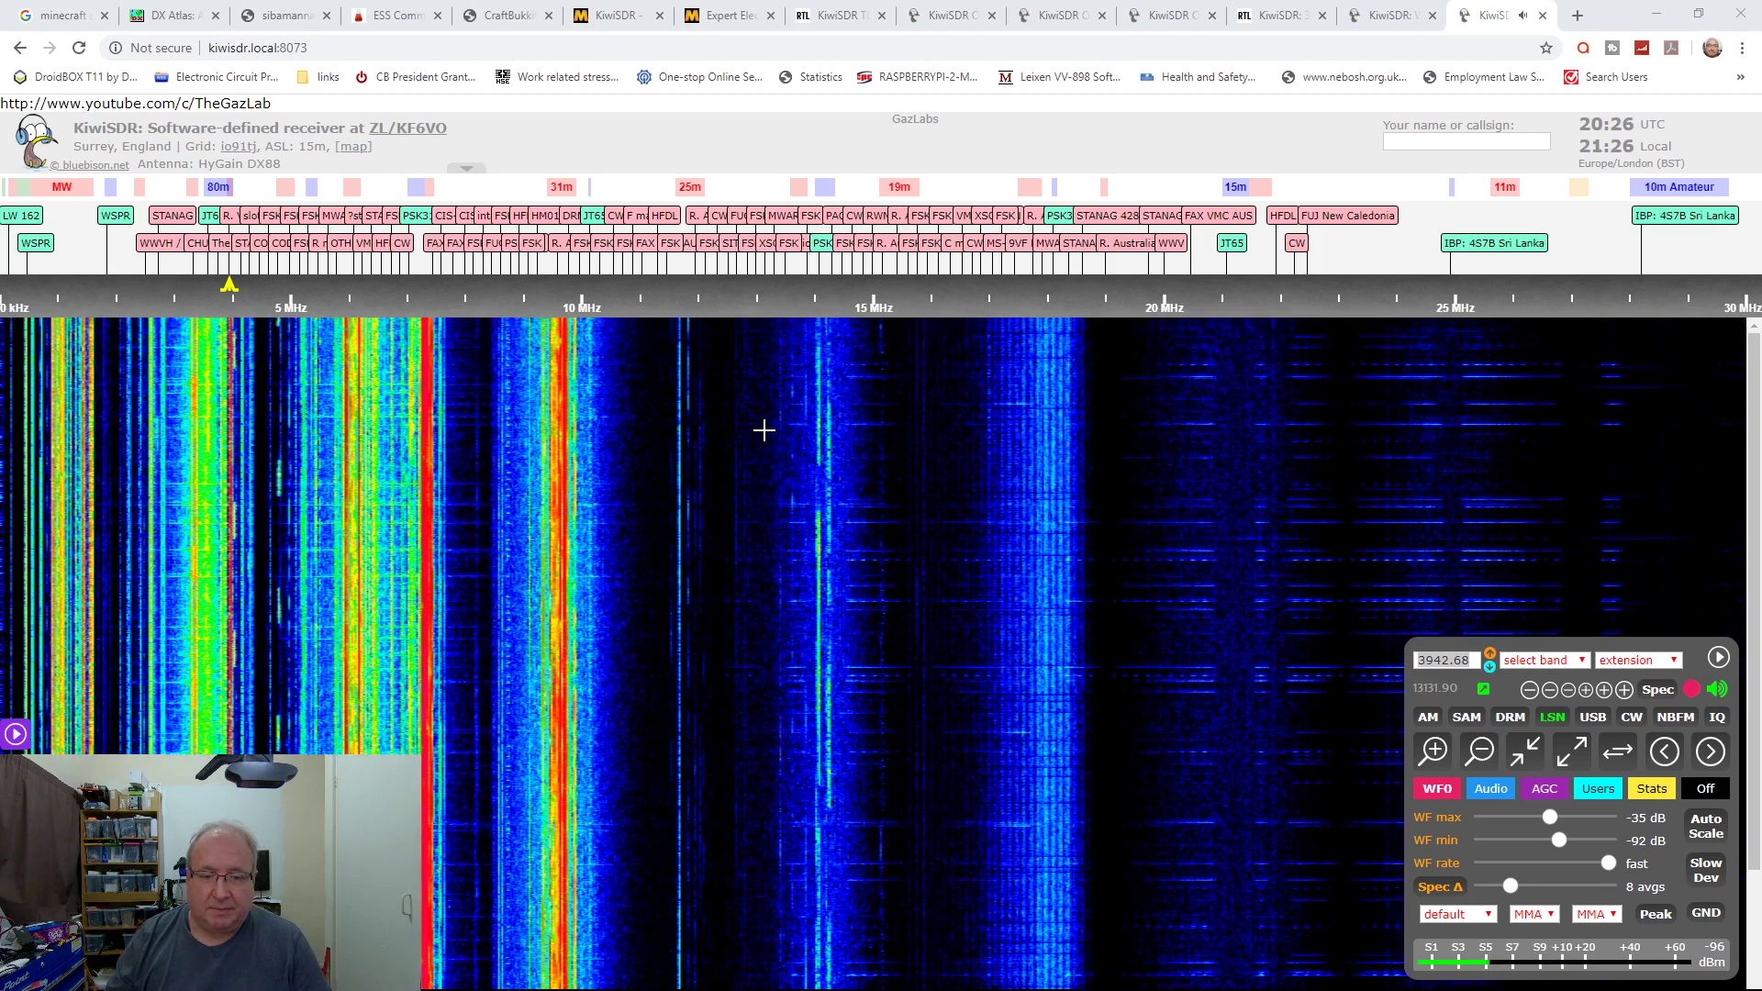
Zoom the waterfall in three levels around the tuned frequency and back out to the full 0–30 MHz span.
left_click(1480, 753)
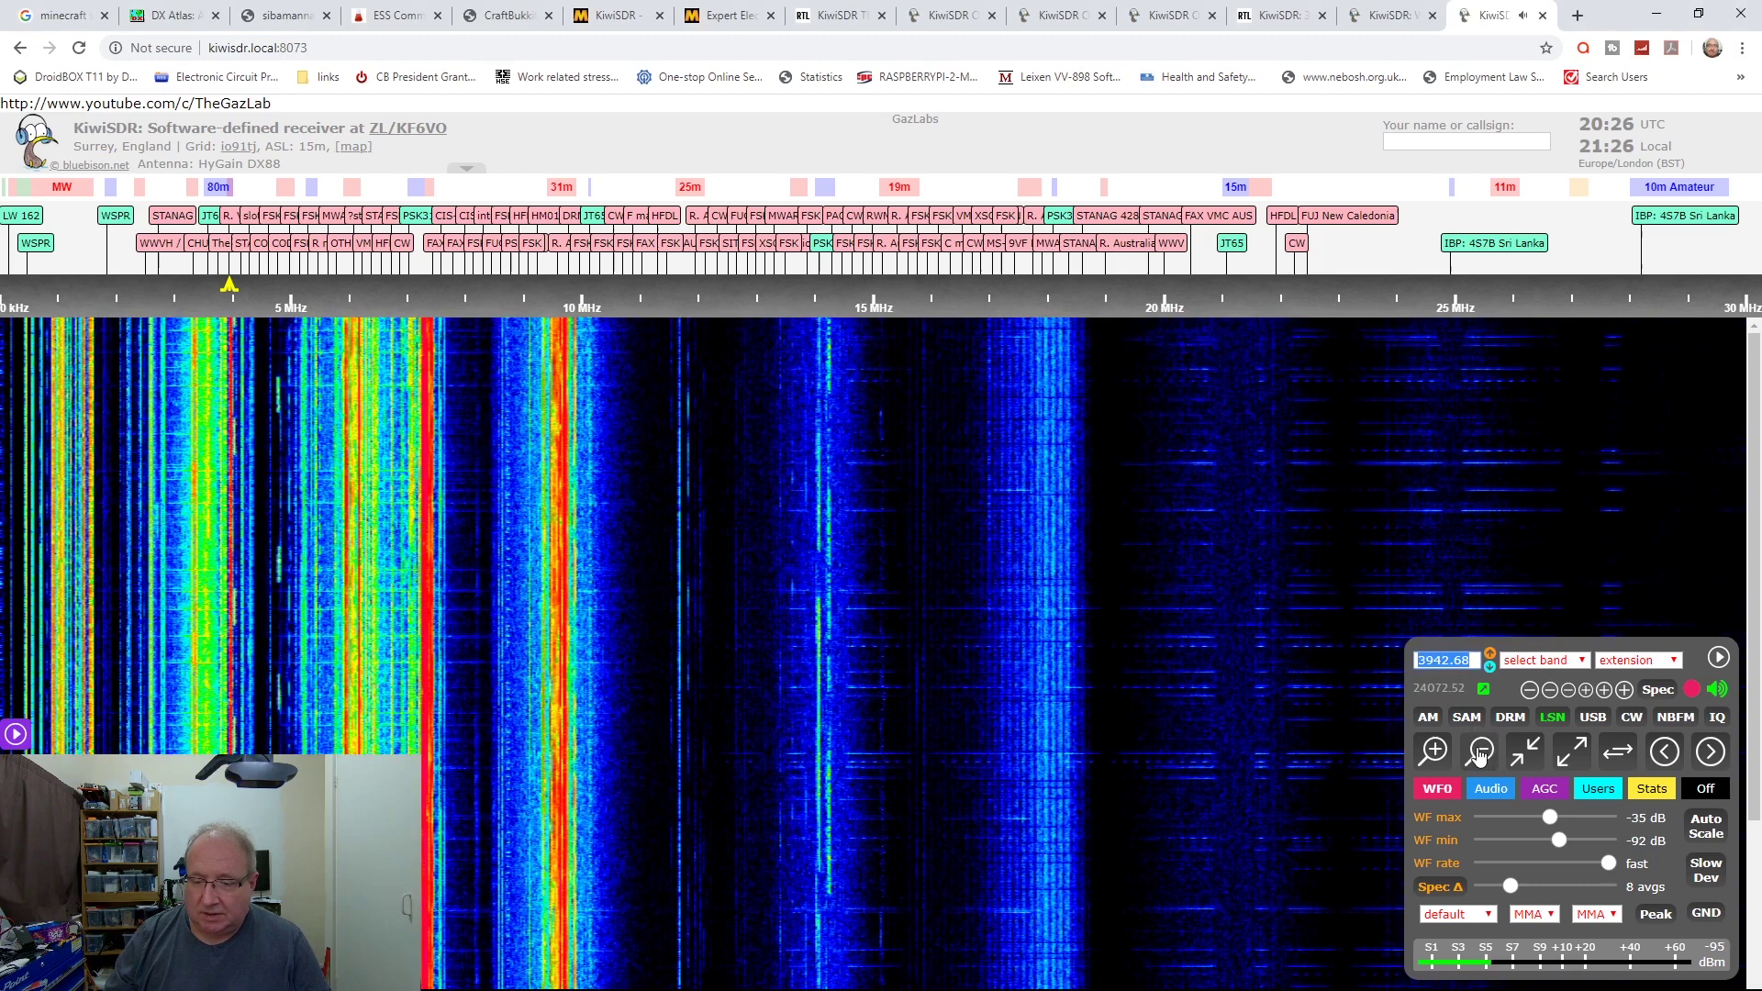
left_click(1435, 752)
left_click(1435, 753)
left_click(1435, 753)
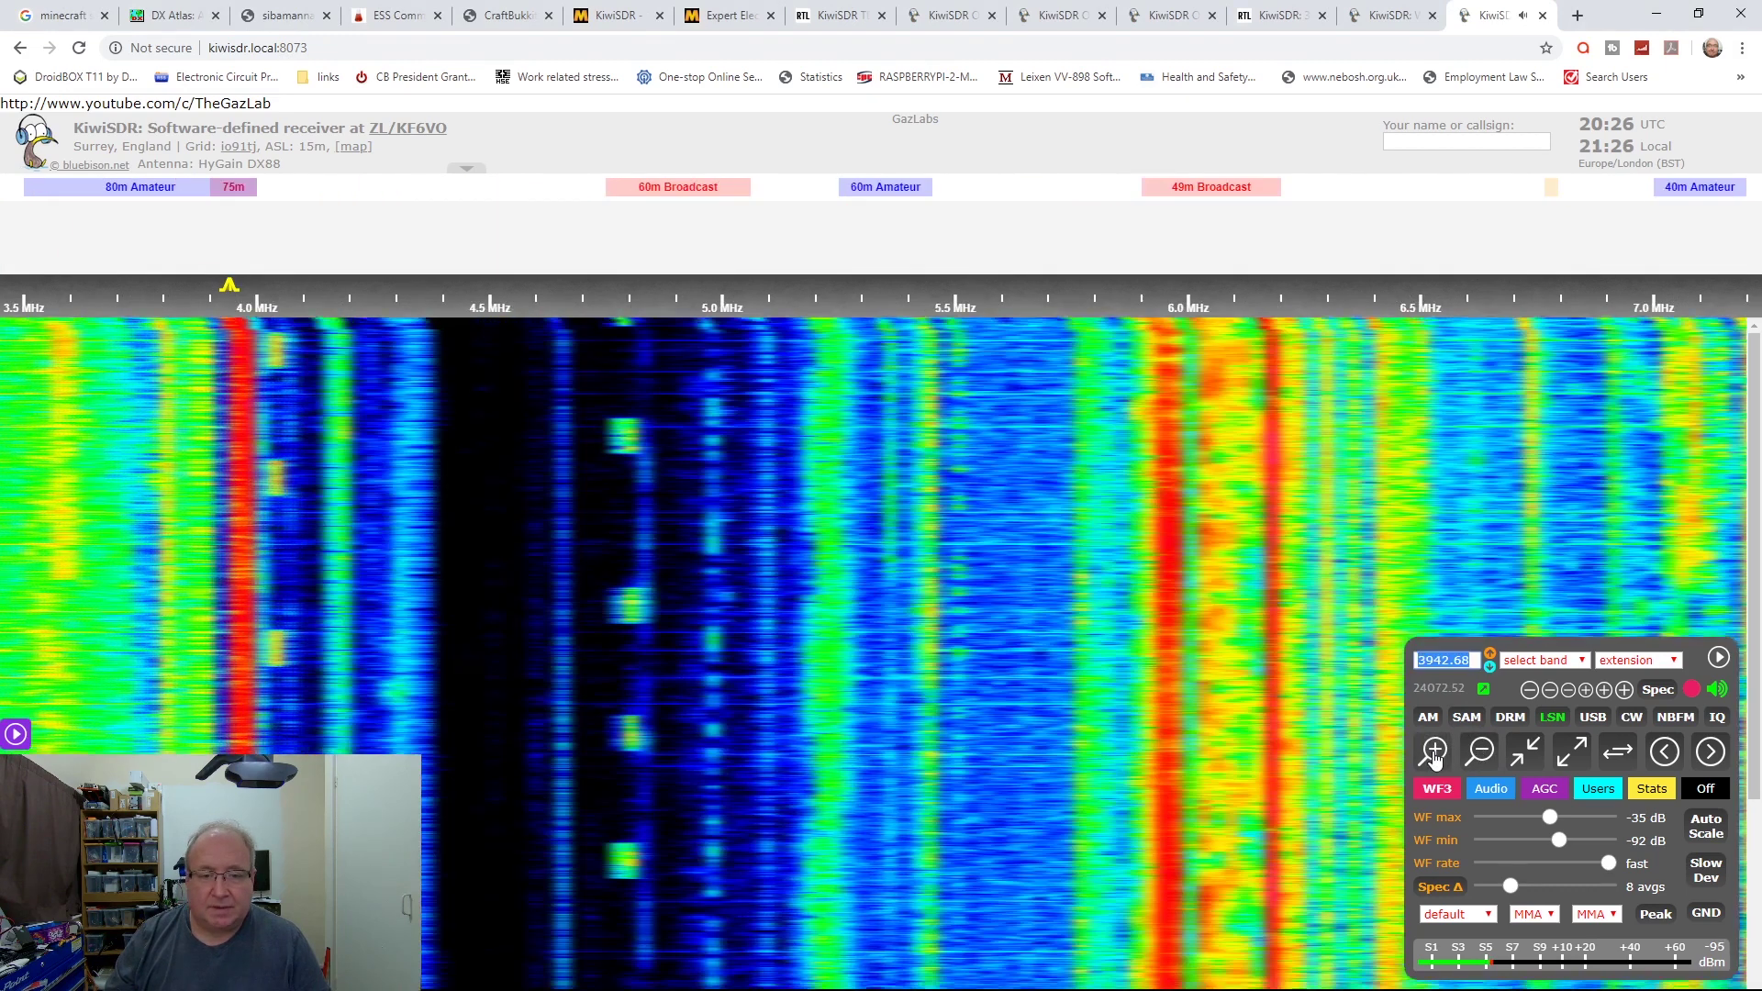
left_click(1480, 752)
left_click(1480, 752)
left_click(1480, 752)
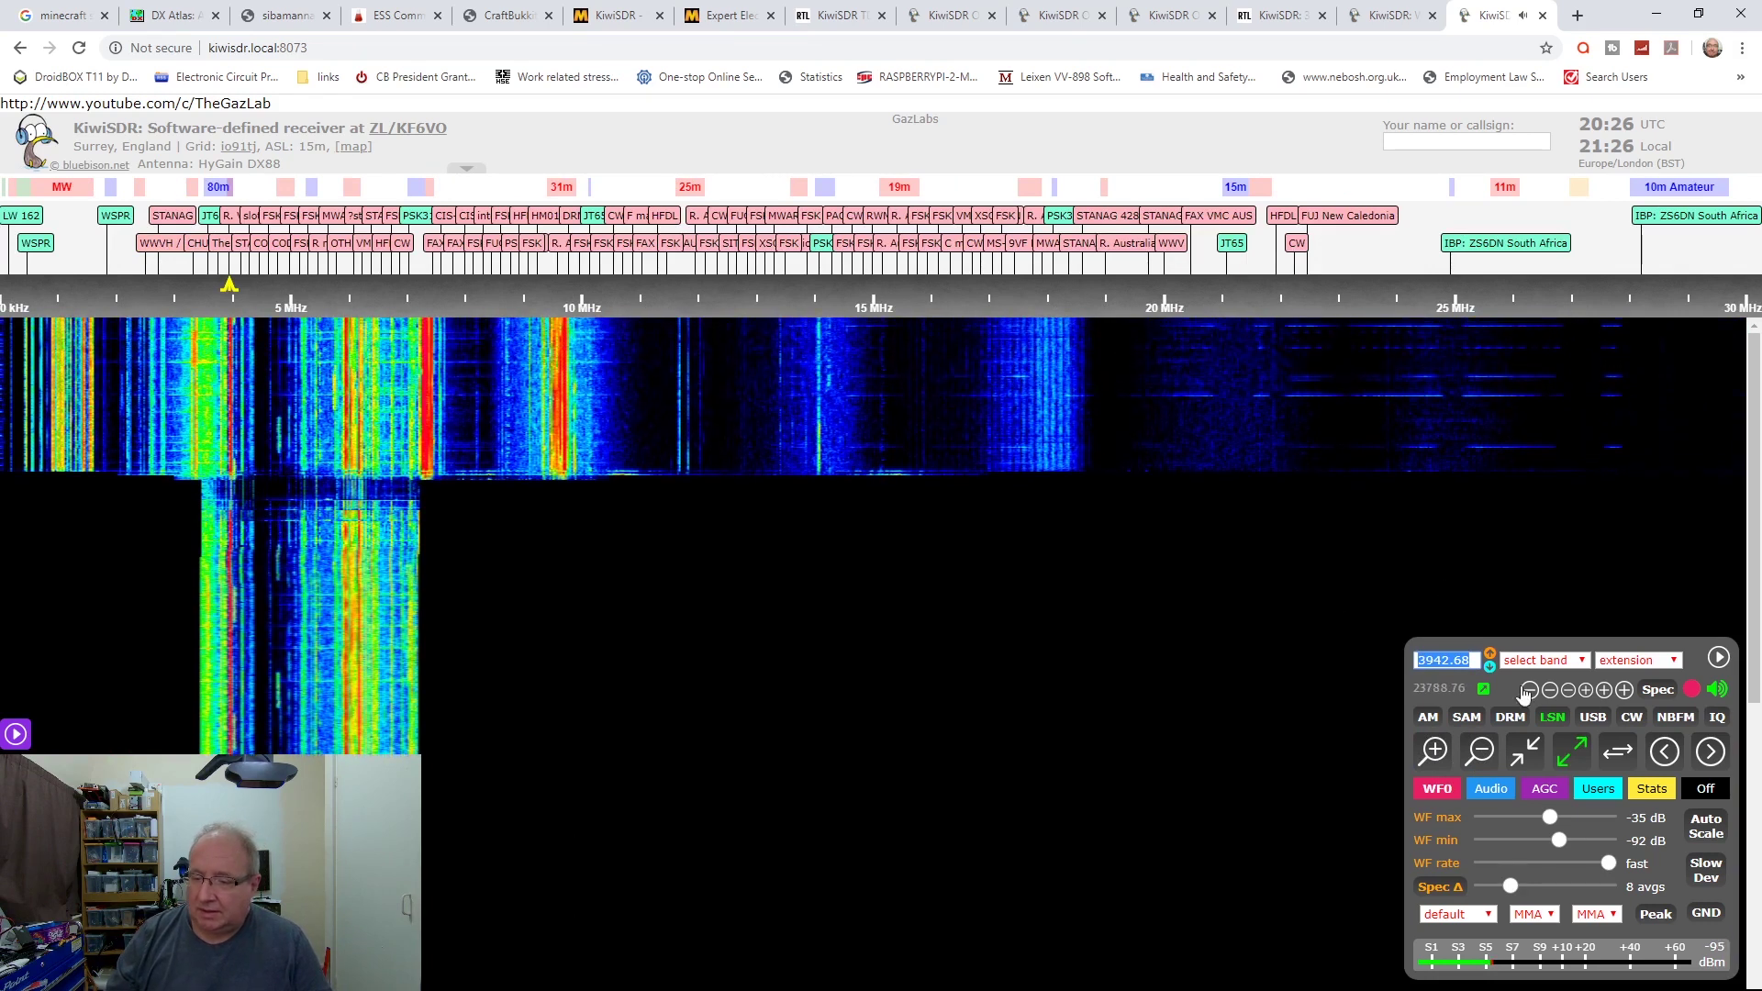
Show the spectrum display above the waterfall and mute the receiver audio.
left_click(1657, 689)
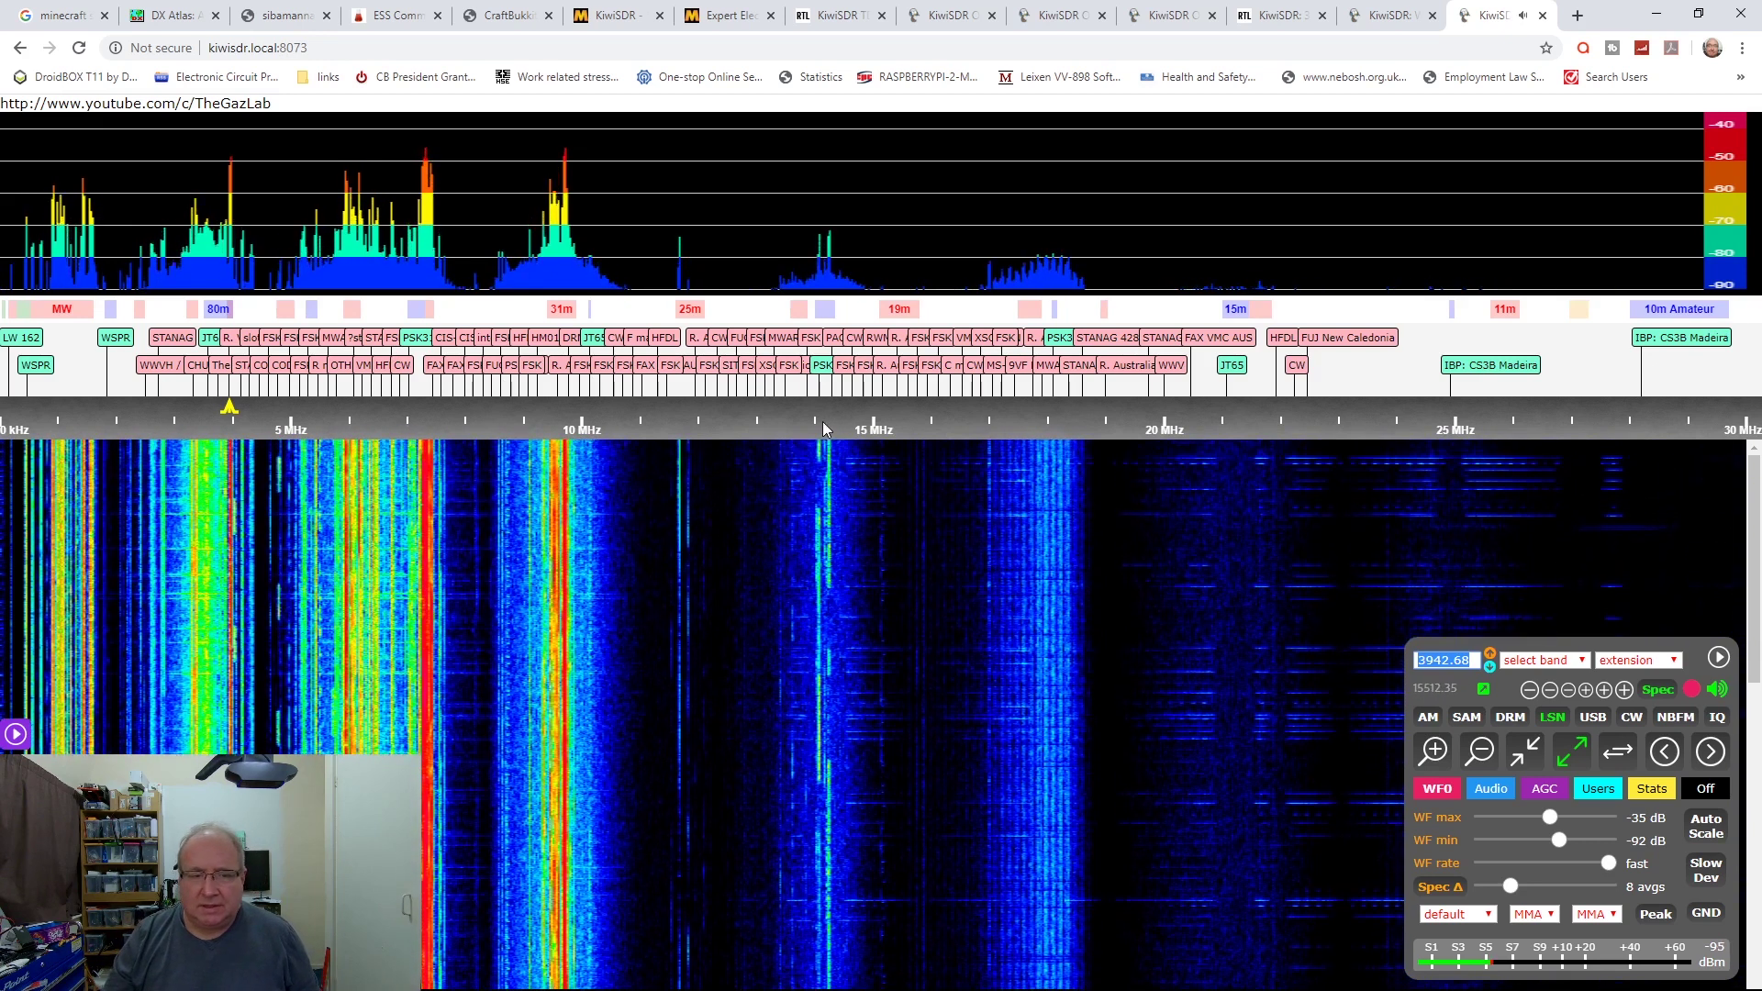
left_click(1717, 689)
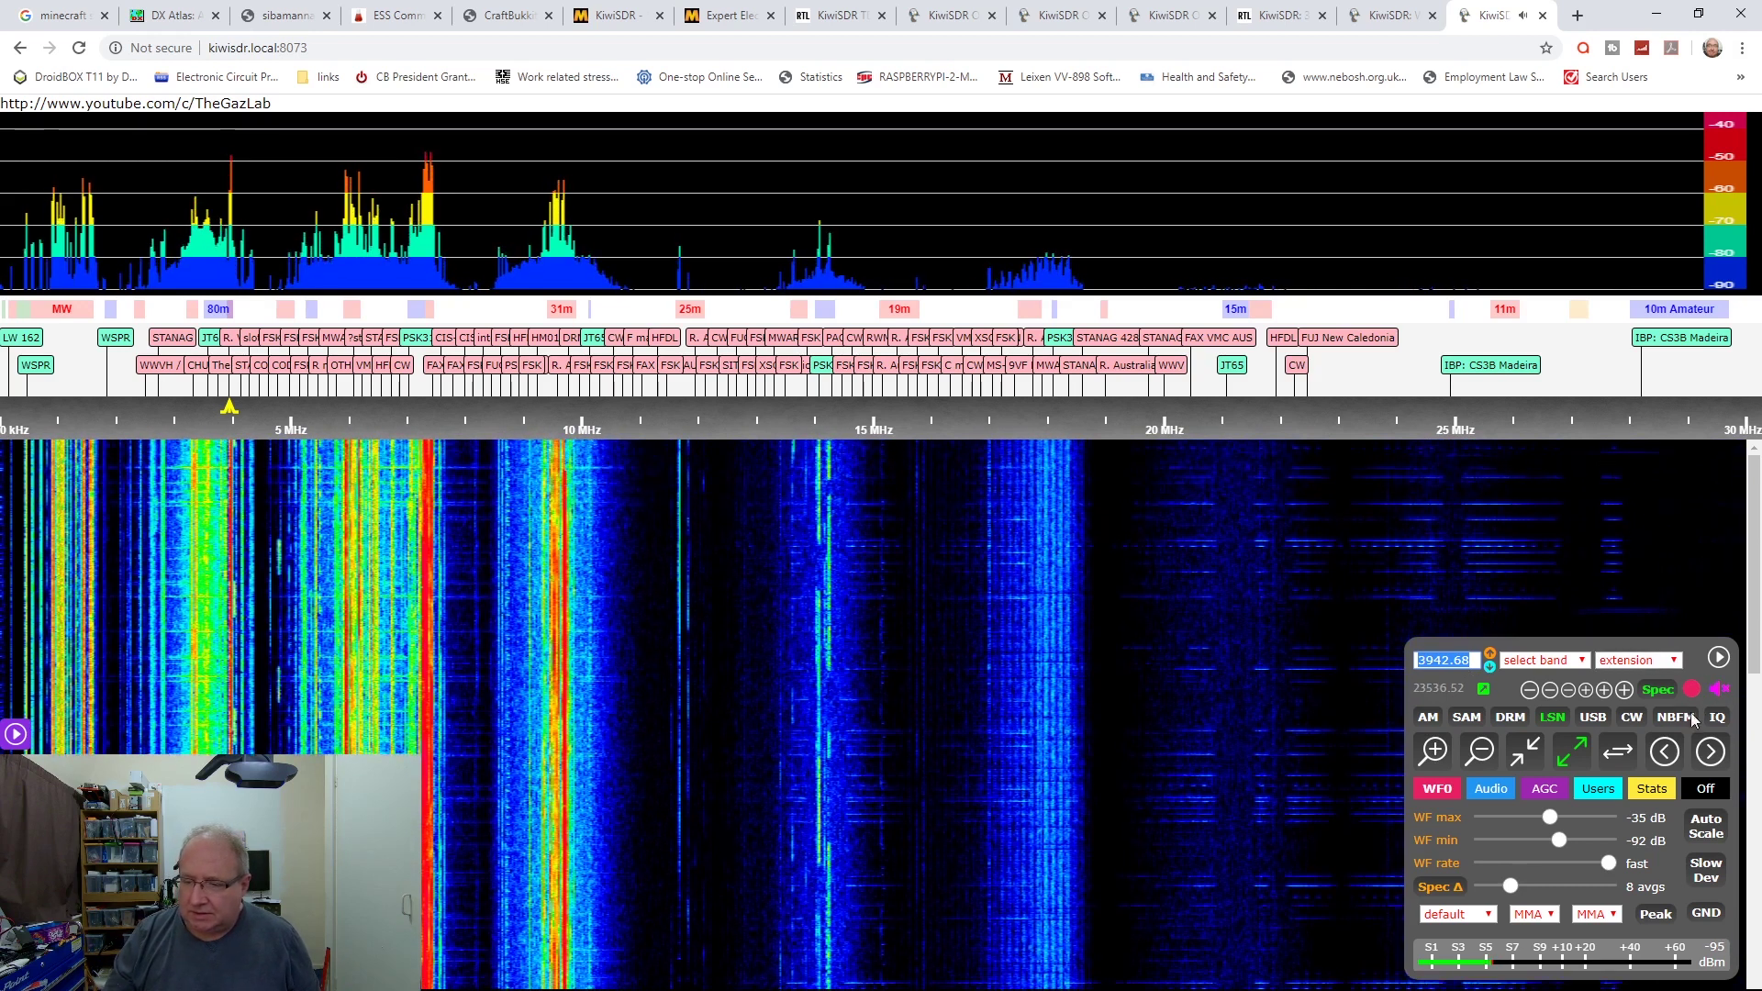